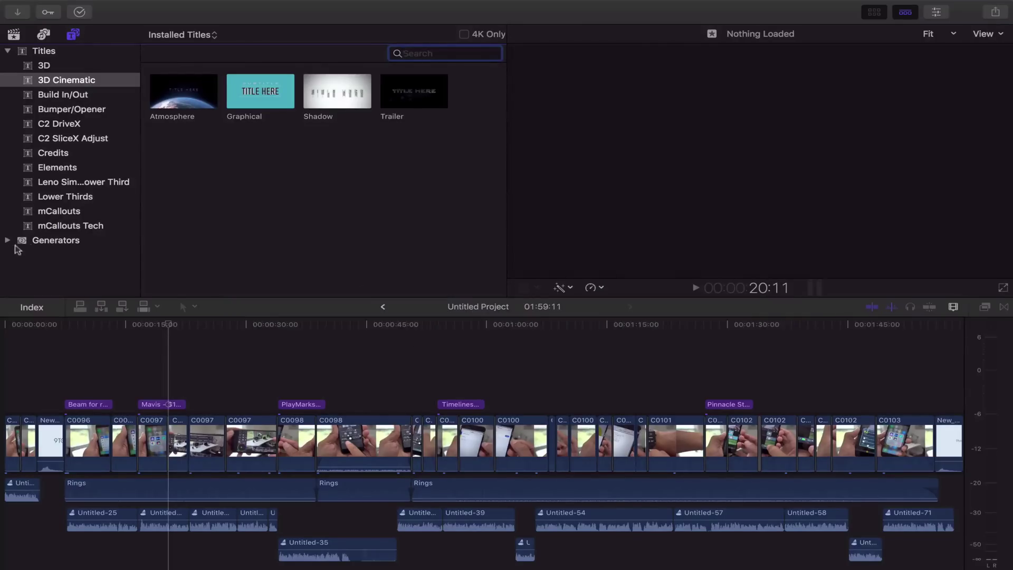
Expand Generators, peek at Background Tasks and the Keyword Editor, then switch to the Libraries browser
click(8, 241)
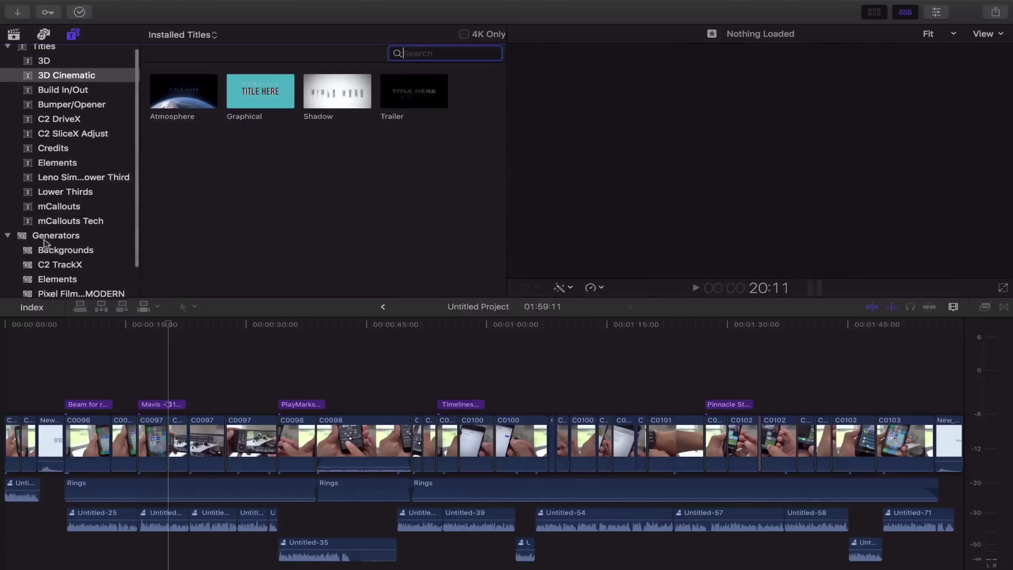
click(73, 35)
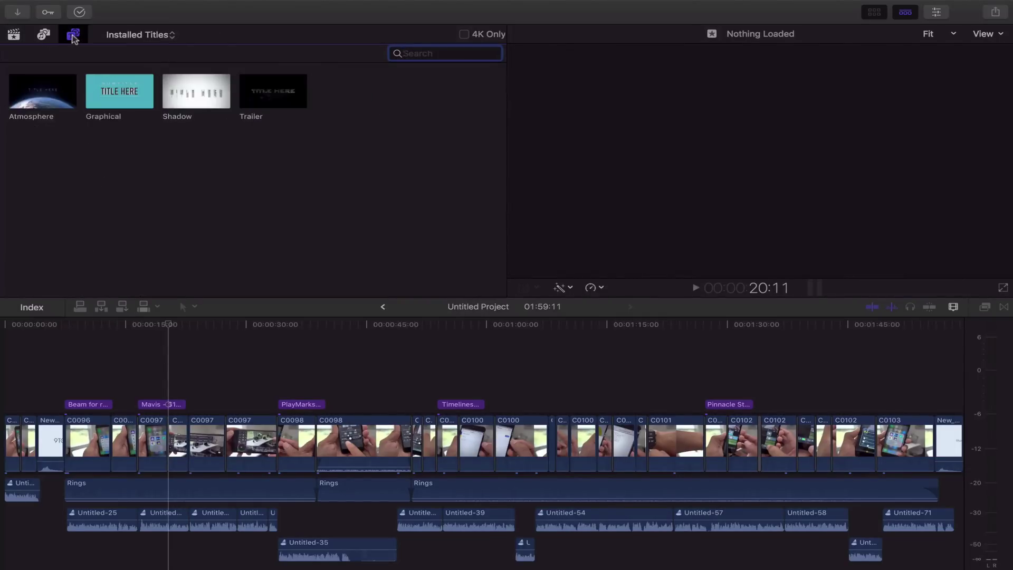
click(72, 34)
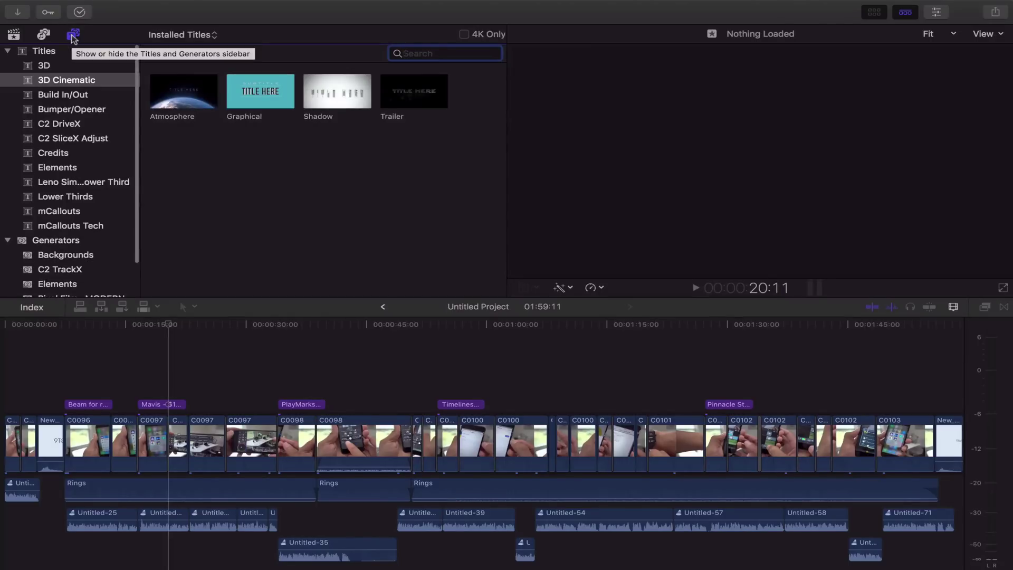
click(80, 13)
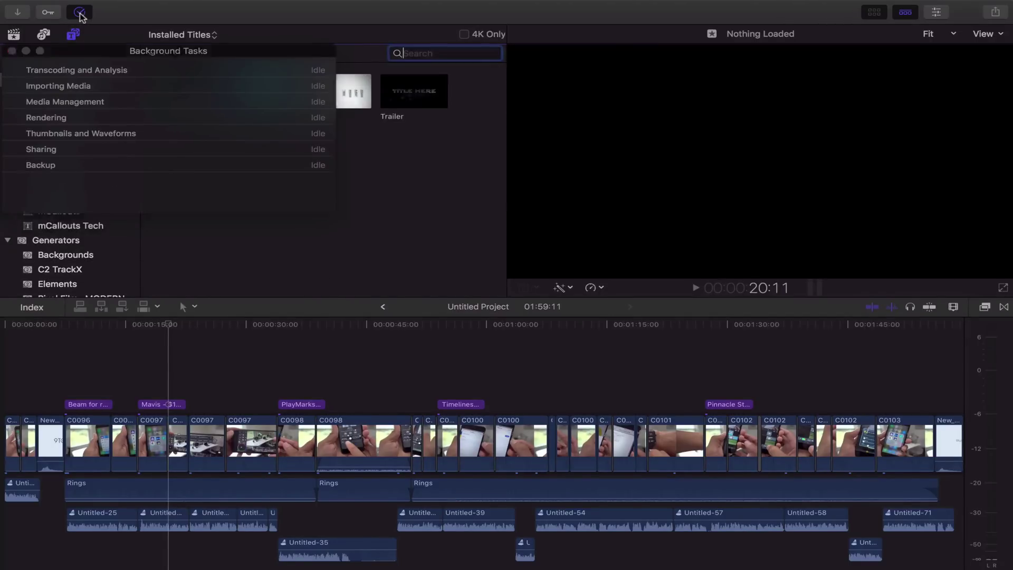
click(79, 13)
click(49, 14)
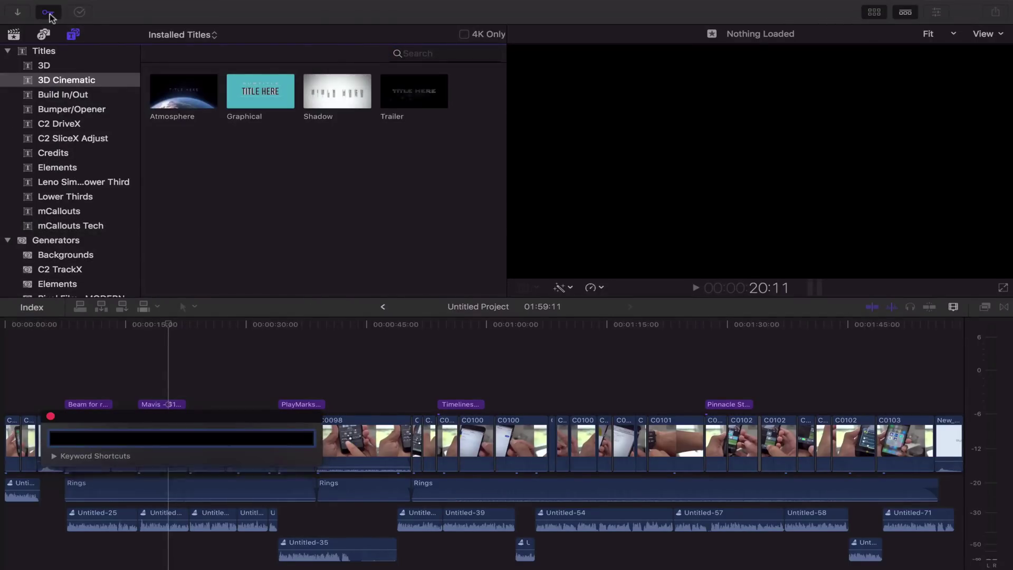
click(49, 14)
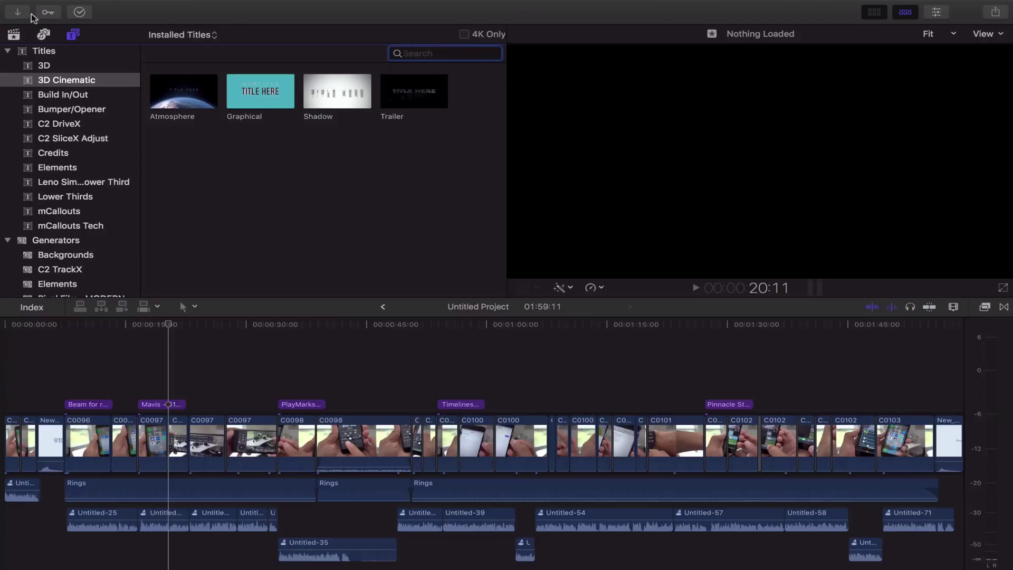
click(14, 34)
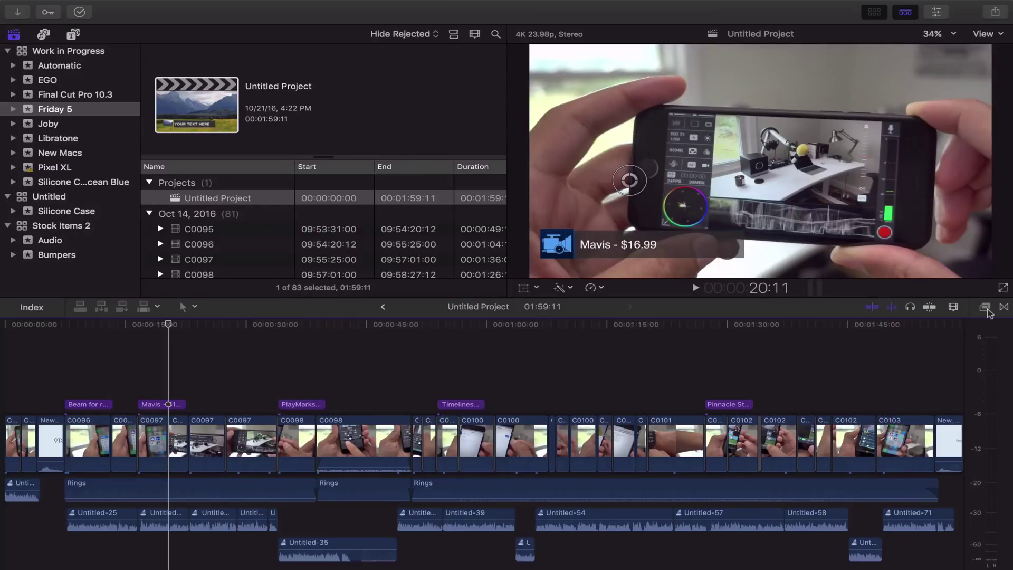
Show and hide the Effects and Transitions browsers beside the timeline
click(985, 307)
click(985, 308)
click(1004, 308)
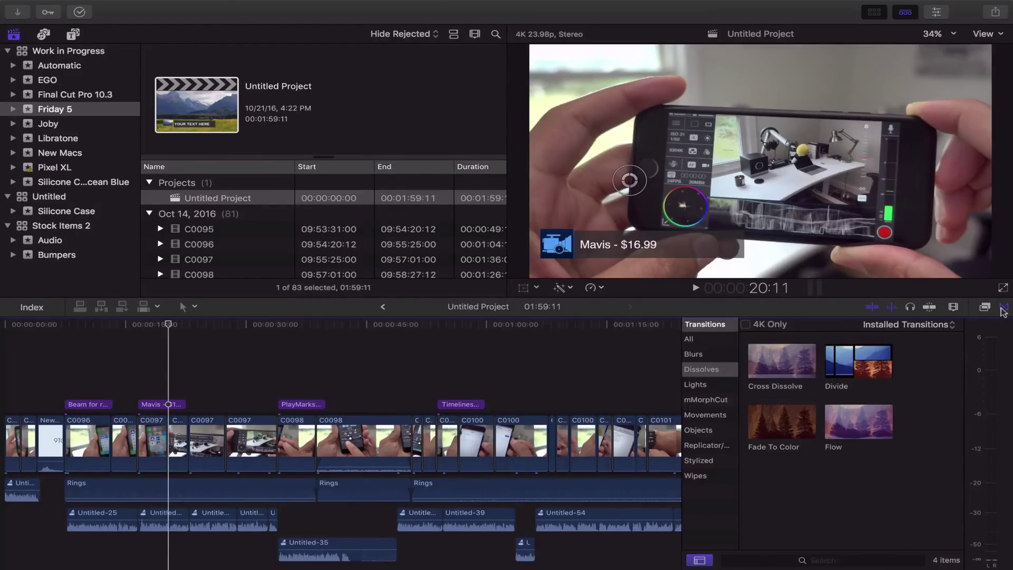
click(1003, 307)
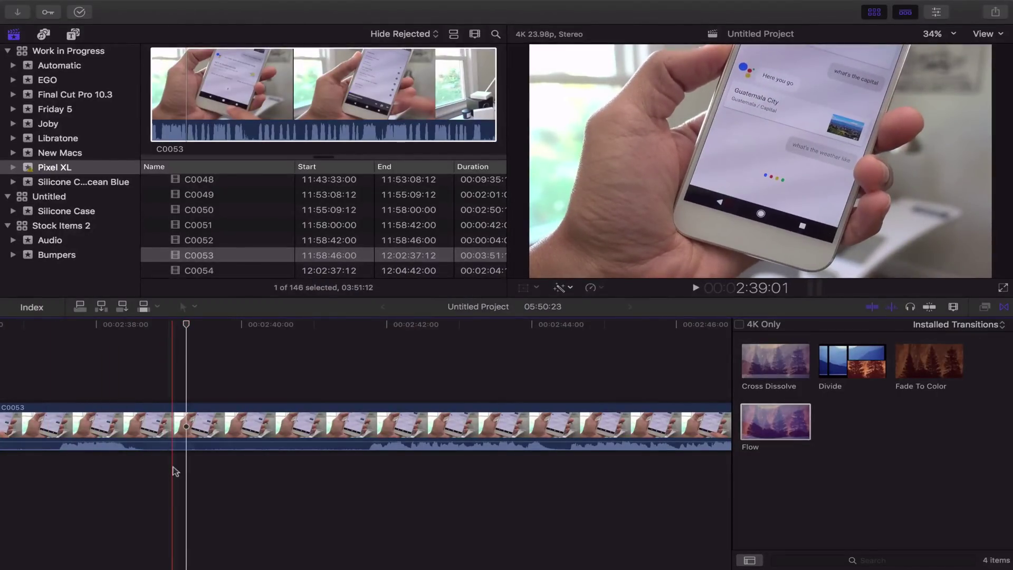
Split clip C0053 twice, add the Flow transition at the first cut, and play it back
key(super+b)
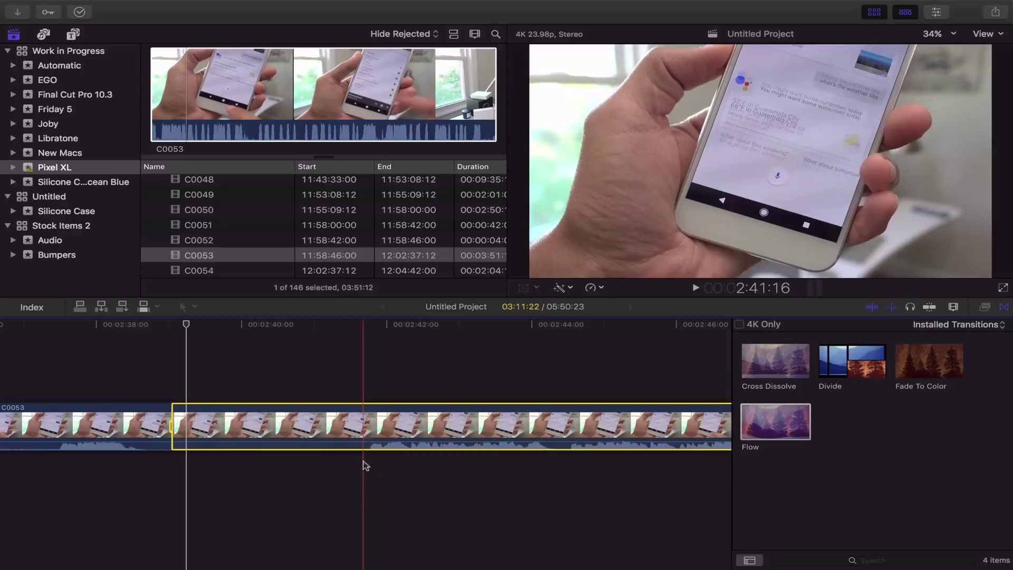
key(super+b)
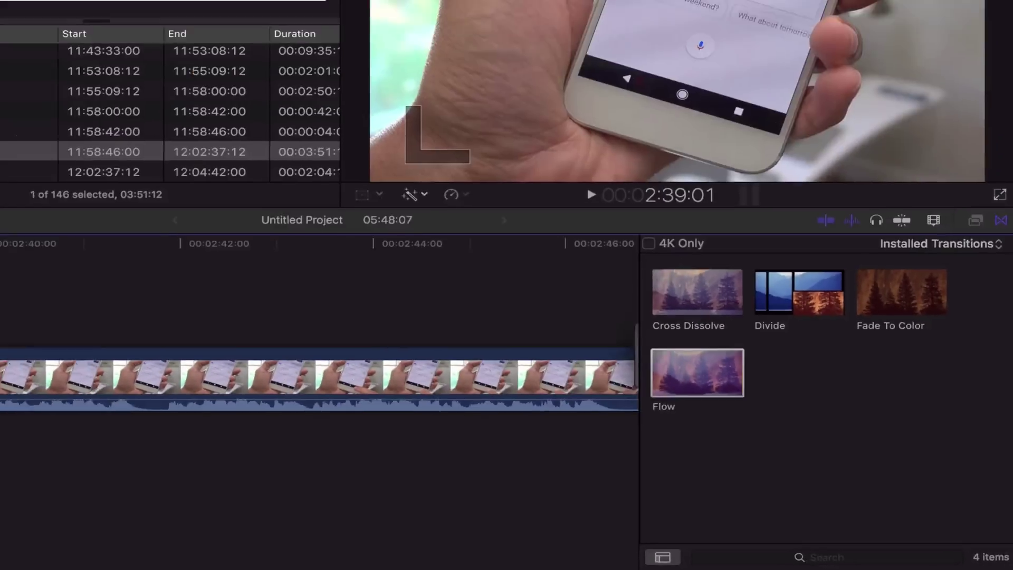
double_click(477, 228)
key(shift+slash)
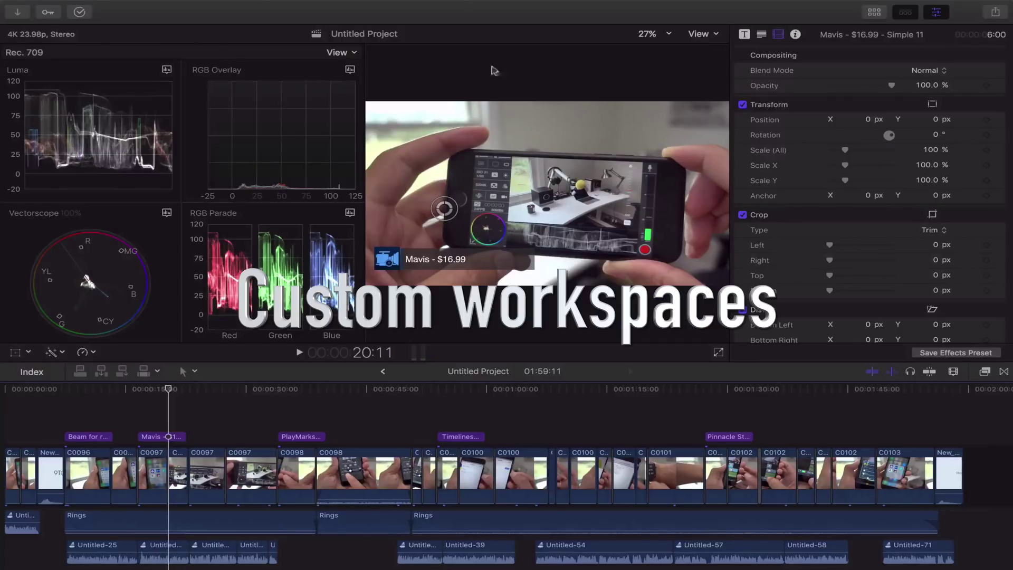
Save the current scopes-and-inspector layout as a new named custom workspace
click(399, 6)
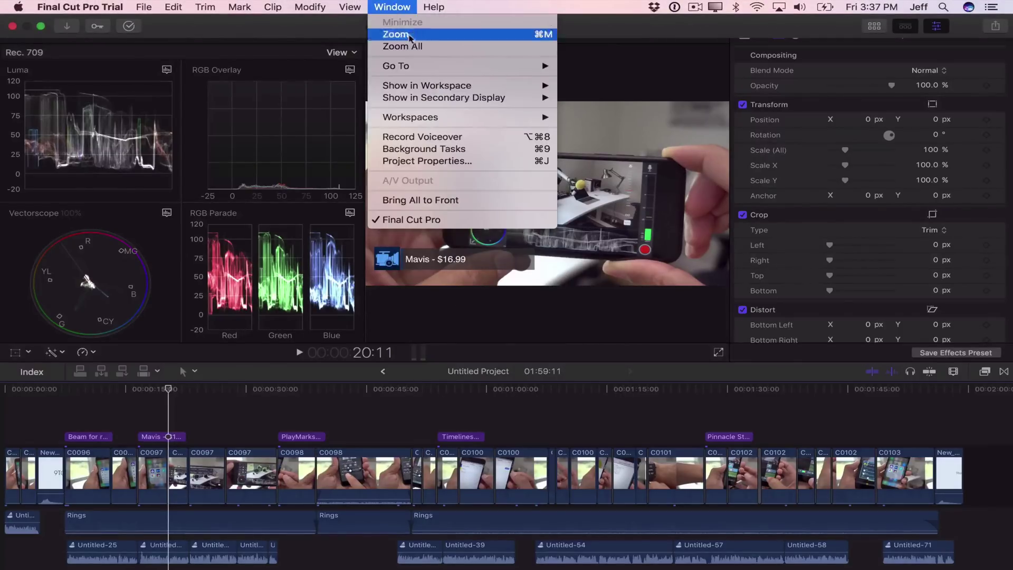
mouse_move(445, 117)
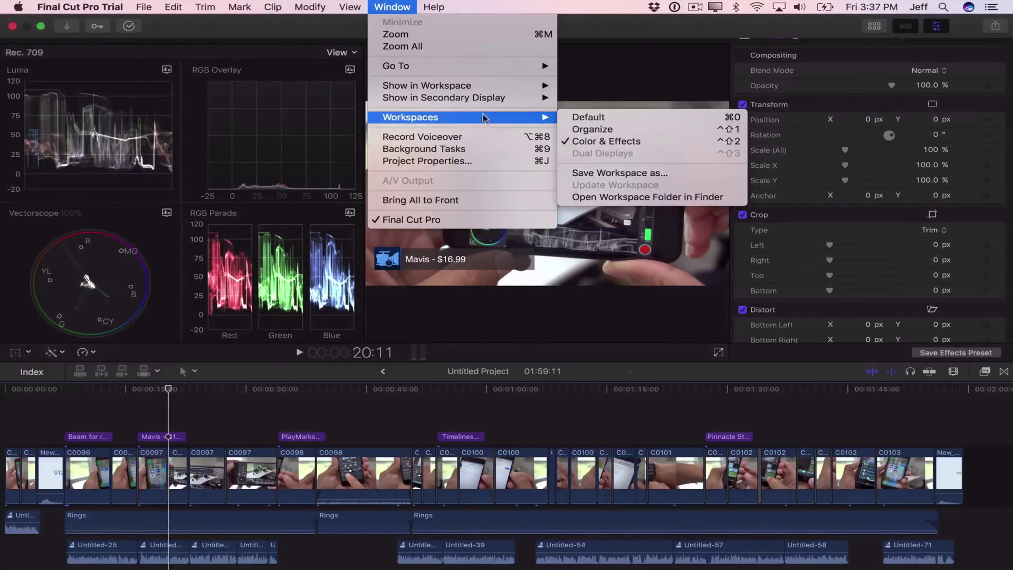
click(600, 172)
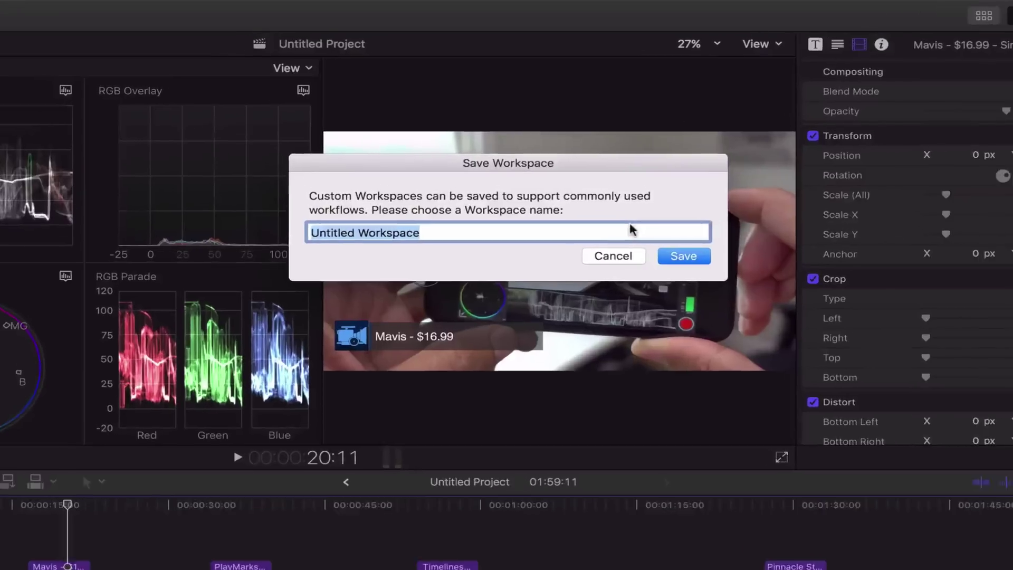
text(Jeff's Coloring Workspace)
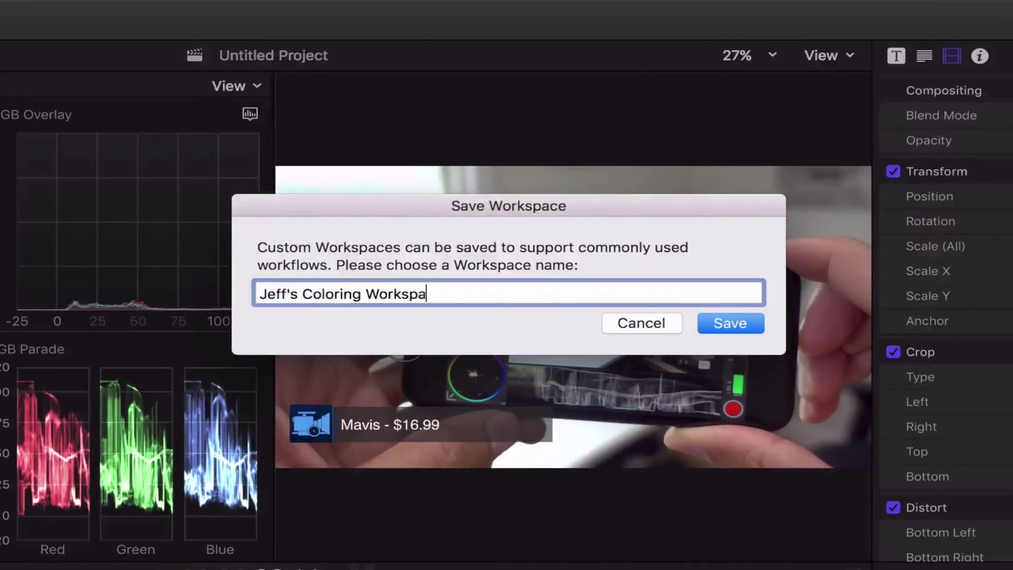
click(739, 326)
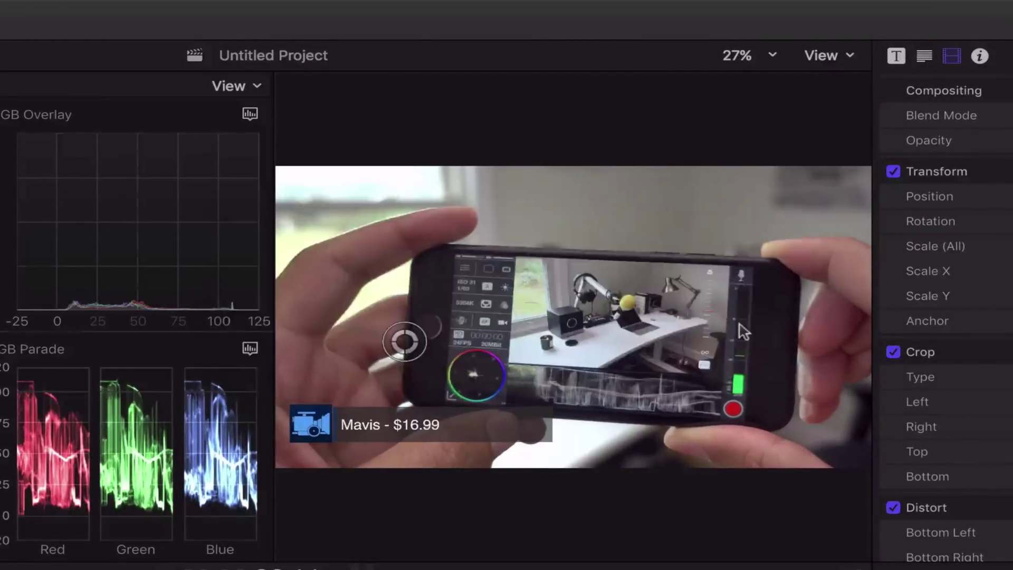
Switch to the Default workspace, then back to the saved coloring workspace
click(305, 7)
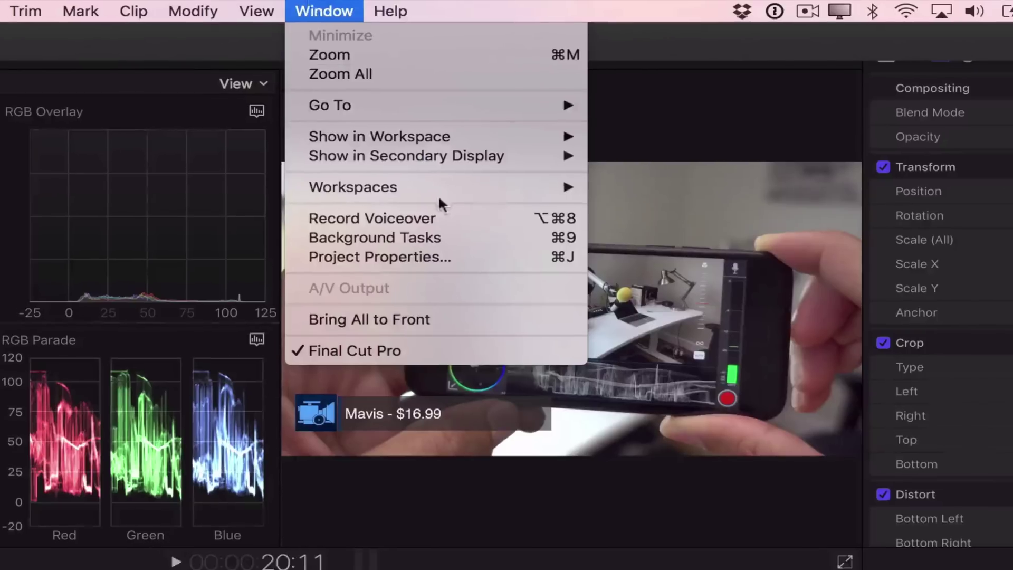
mouse_move(465, 192)
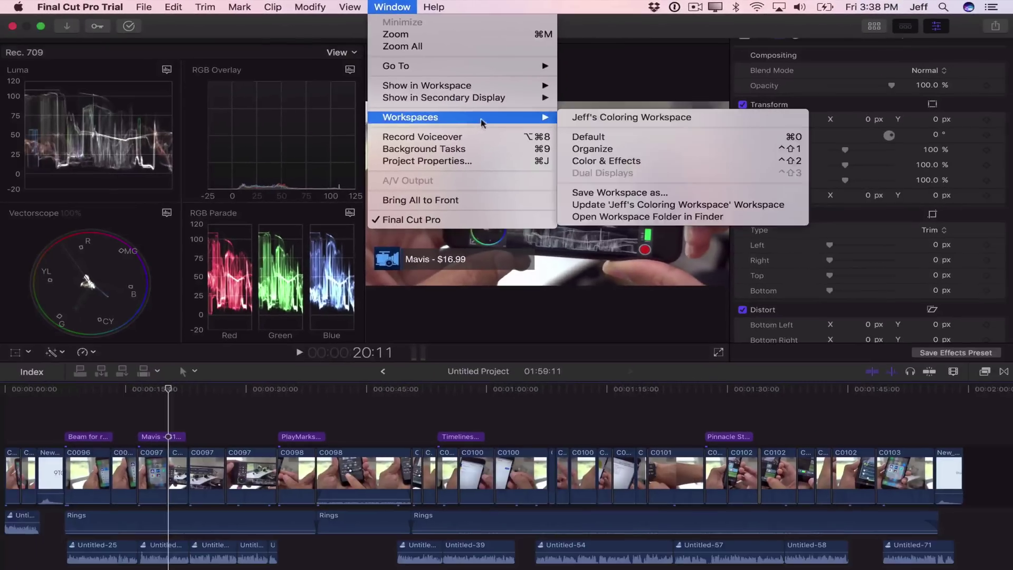
click(578, 137)
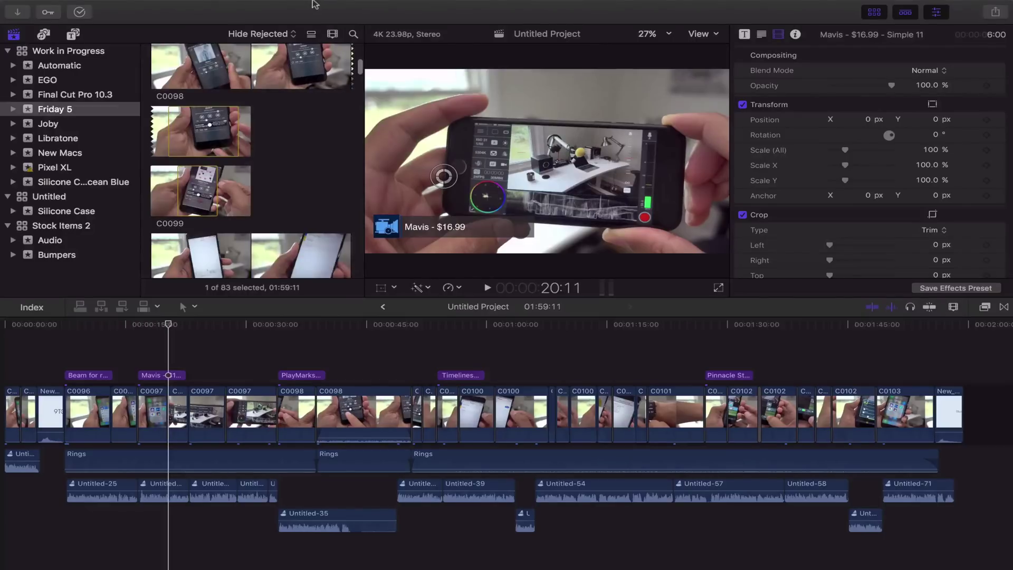
mouse_move(333, 4)
click(391, 7)
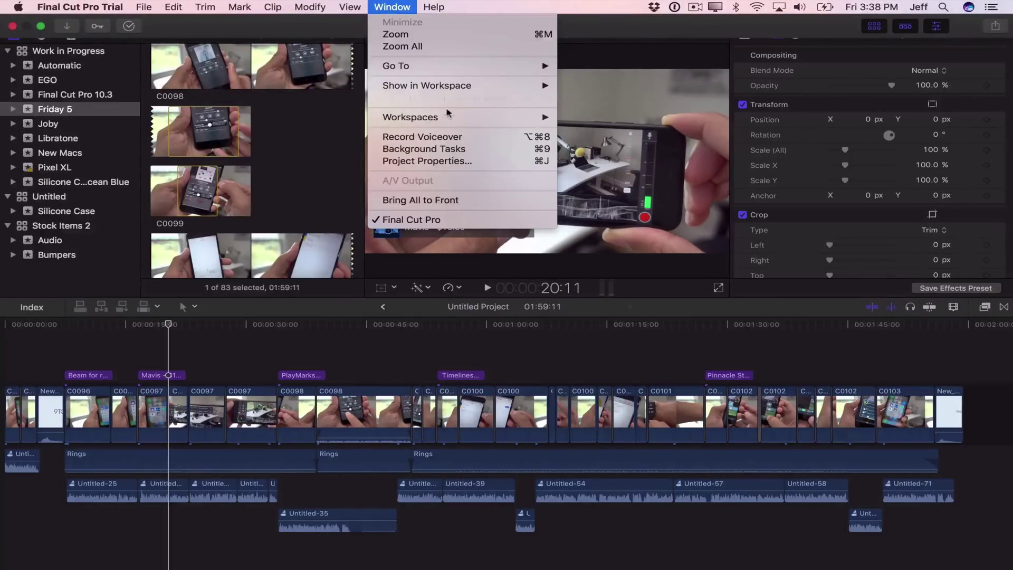
mouse_move(474, 119)
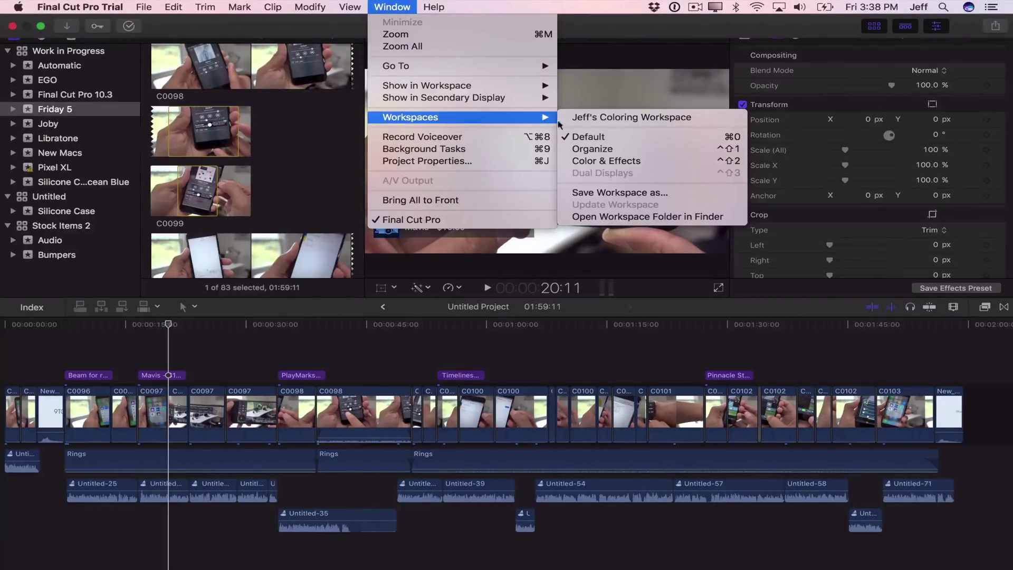
click(585, 118)
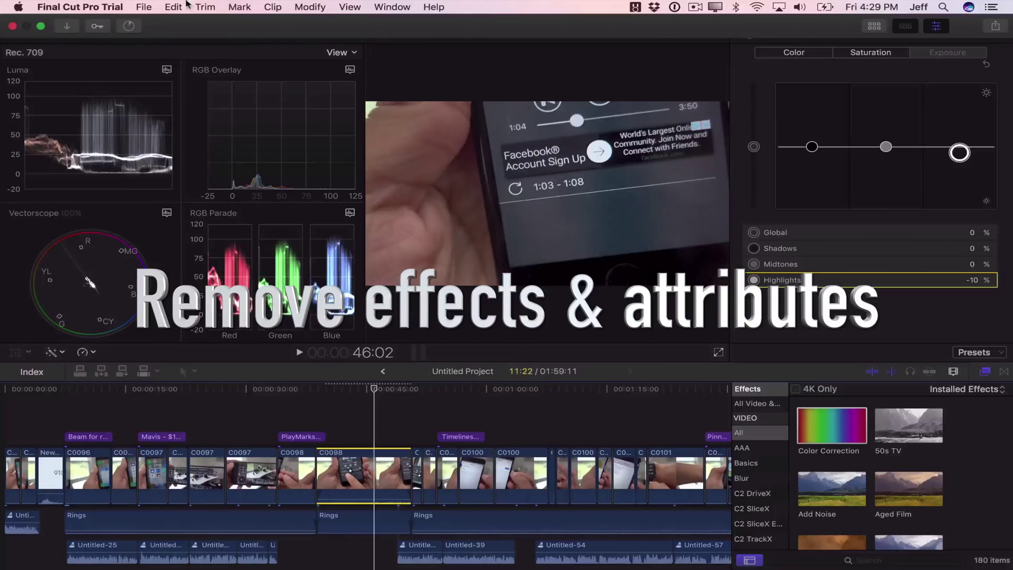
Use Edit > Remove Attributes with Position and Rotation unchecked to strip the clip's other attributes
click(174, 7)
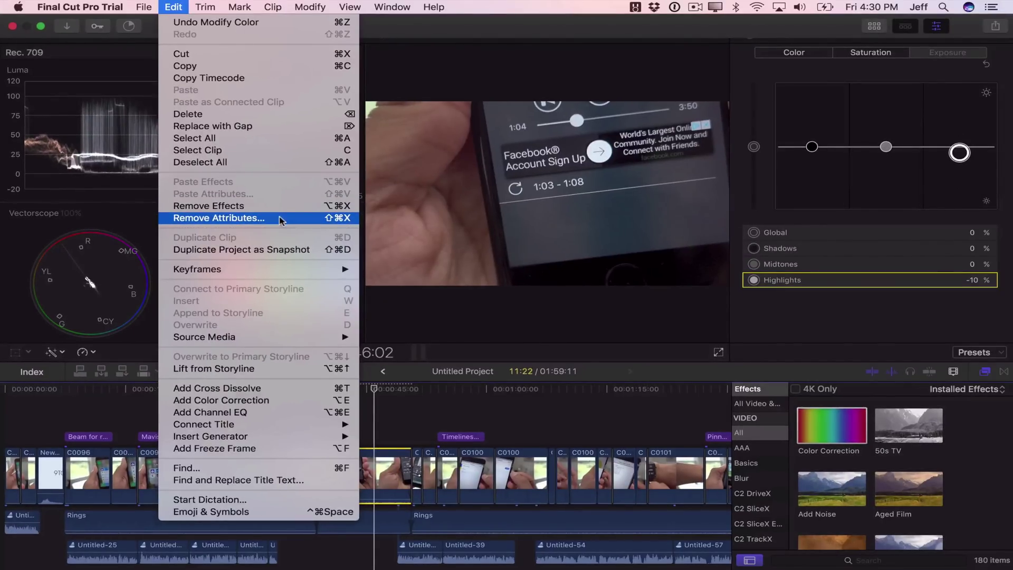
click(278, 220)
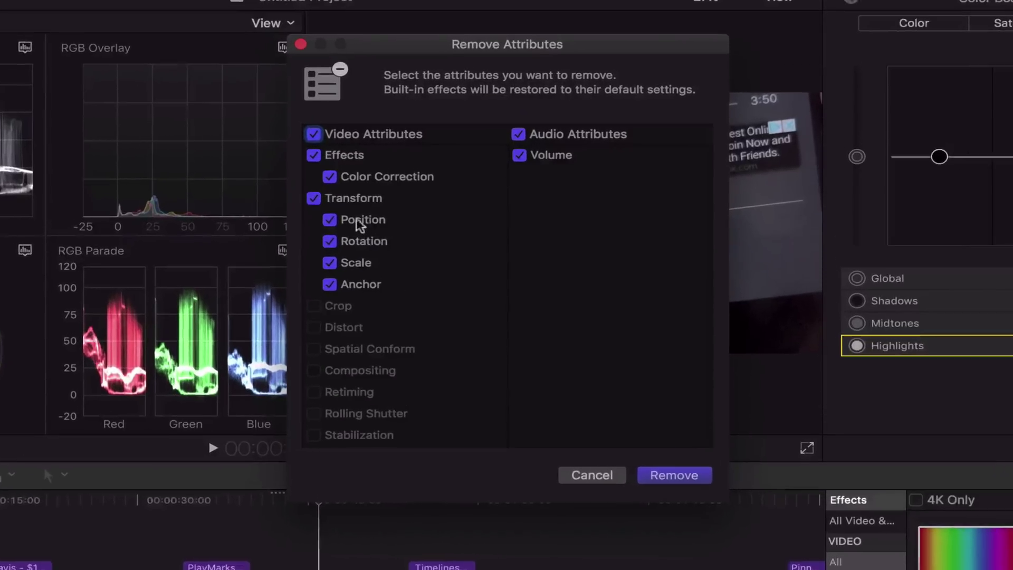
click(401, 191)
click(341, 254)
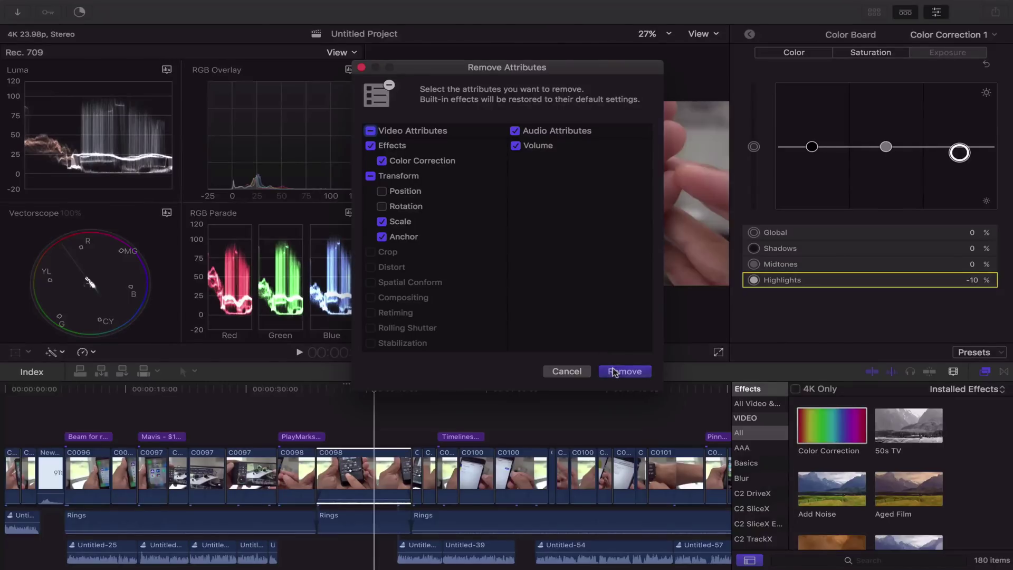
click(614, 372)
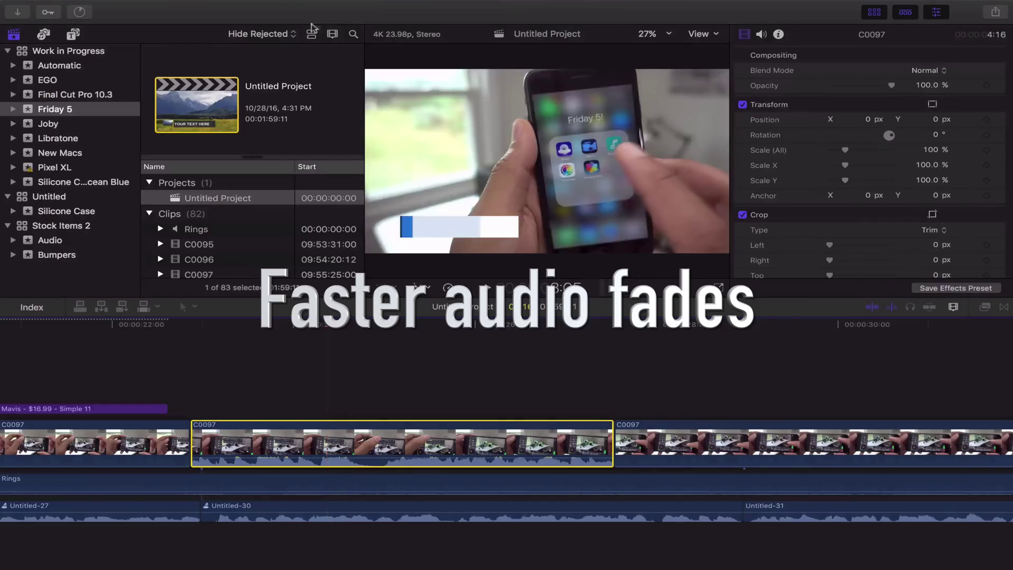
Apply default audio fades to the middle C0097 clip via Adjust Volume, then remove them
click(311, 6)
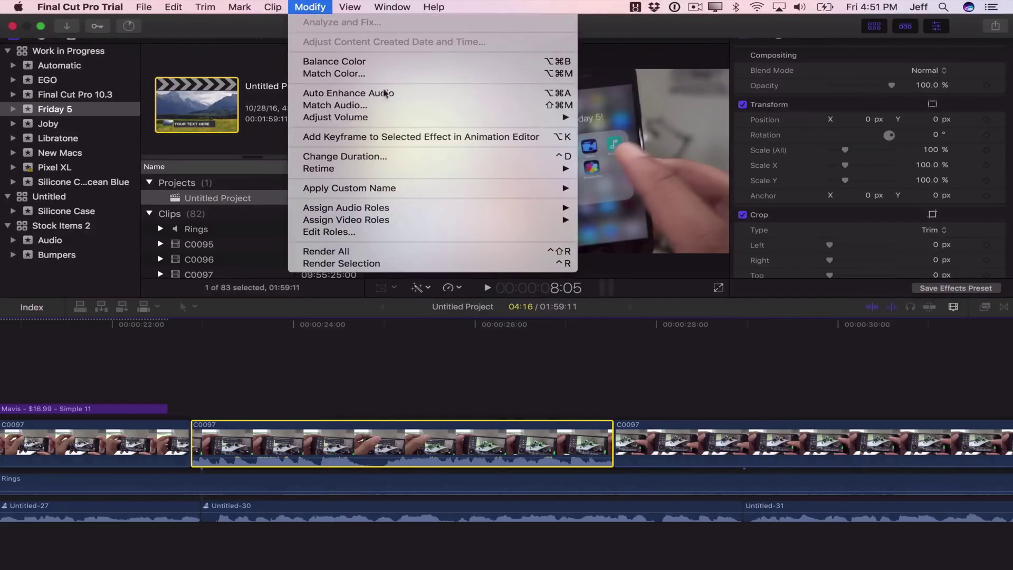
mouse_move(518, 117)
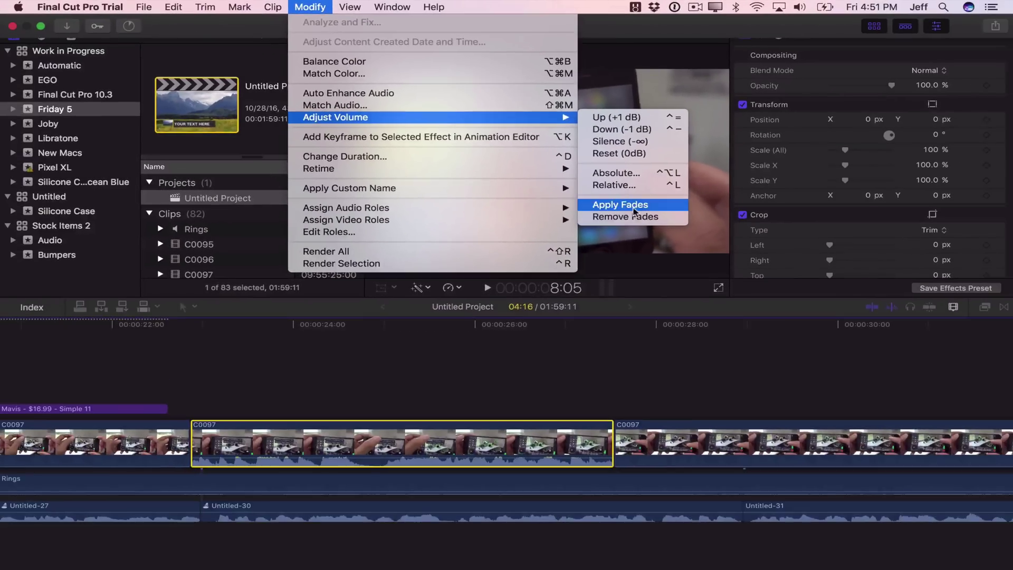
click(716, 351)
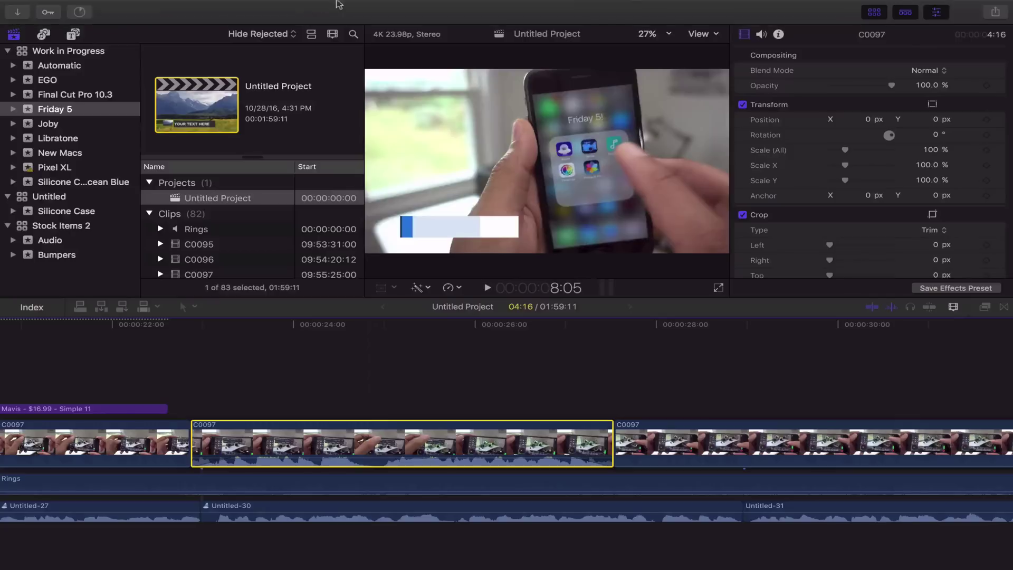
click(313, 6)
mouse_move(498, 117)
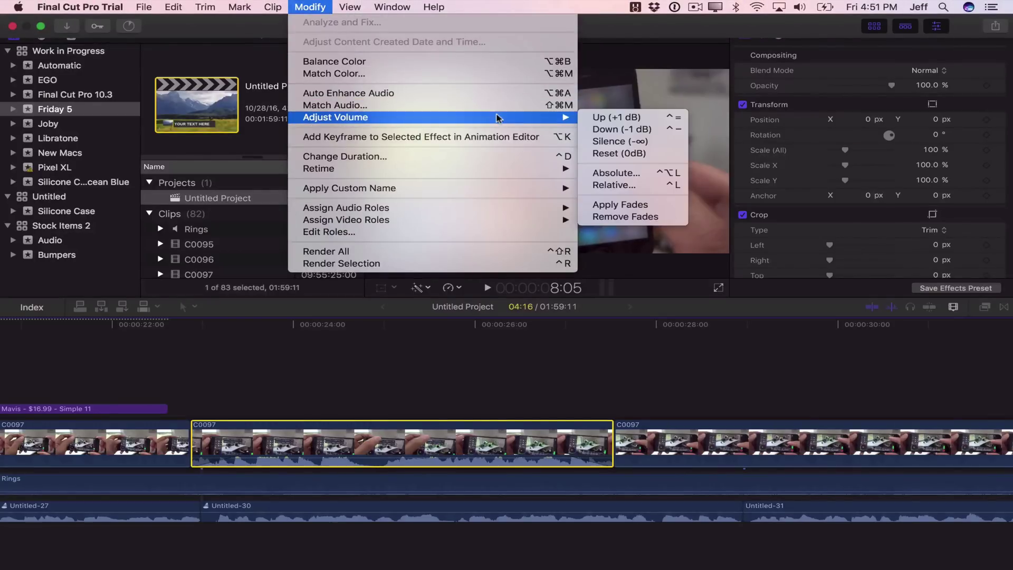
click(626, 217)
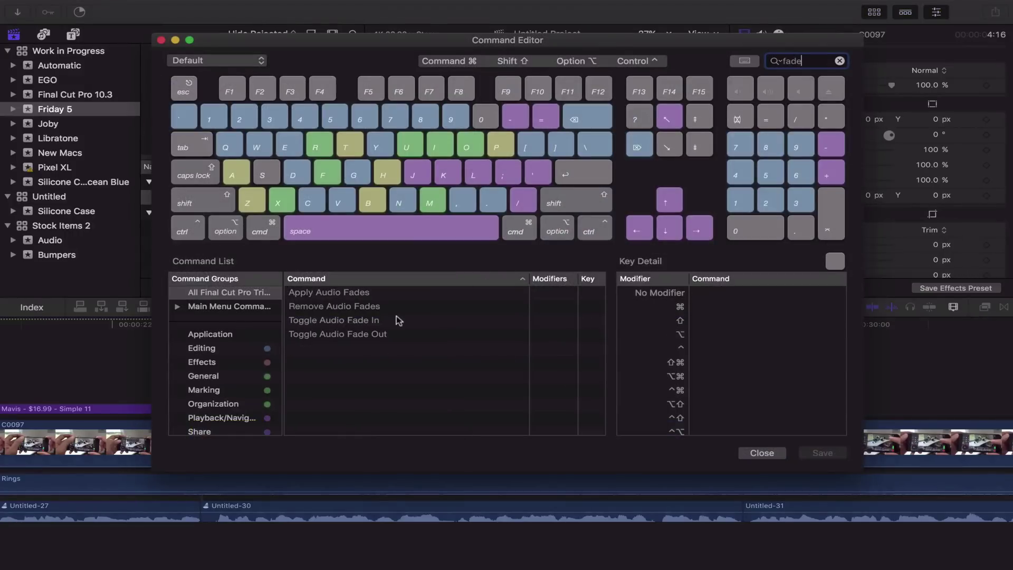
Read the Toggle Audio Fade In and Fade Out descriptions, close the Command Editor, select C0097
click(398, 320)
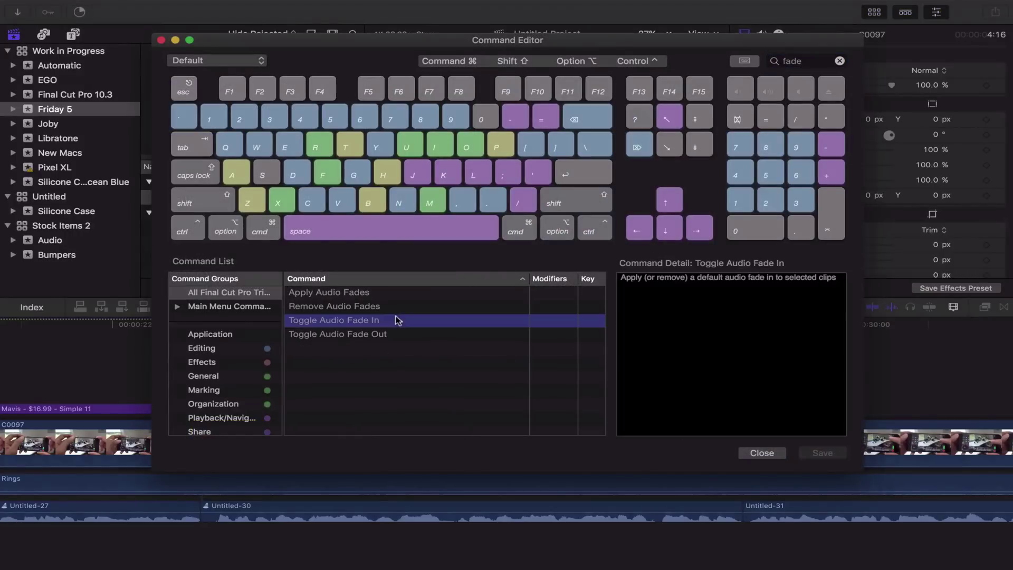
click(426, 334)
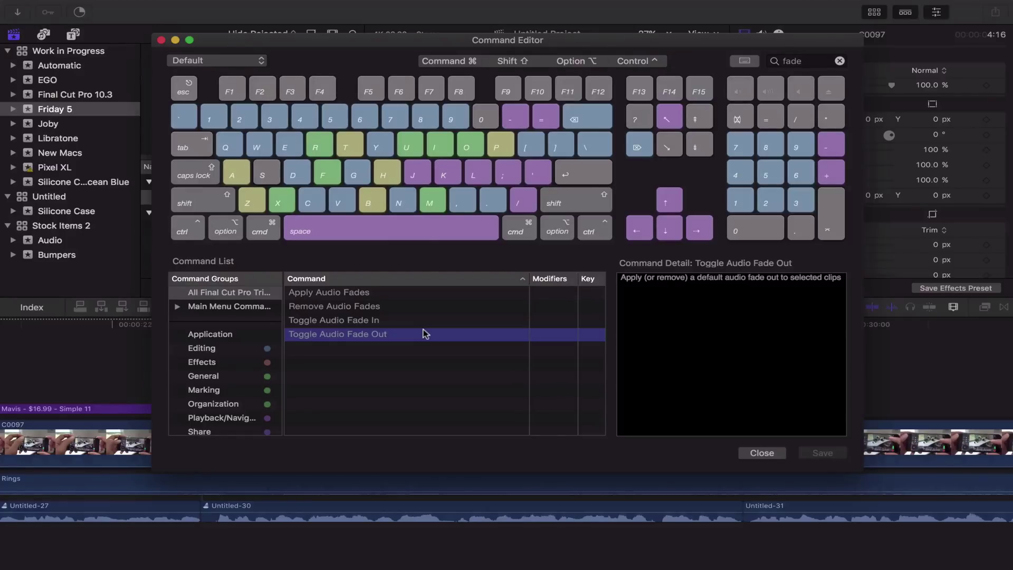
click(762, 453)
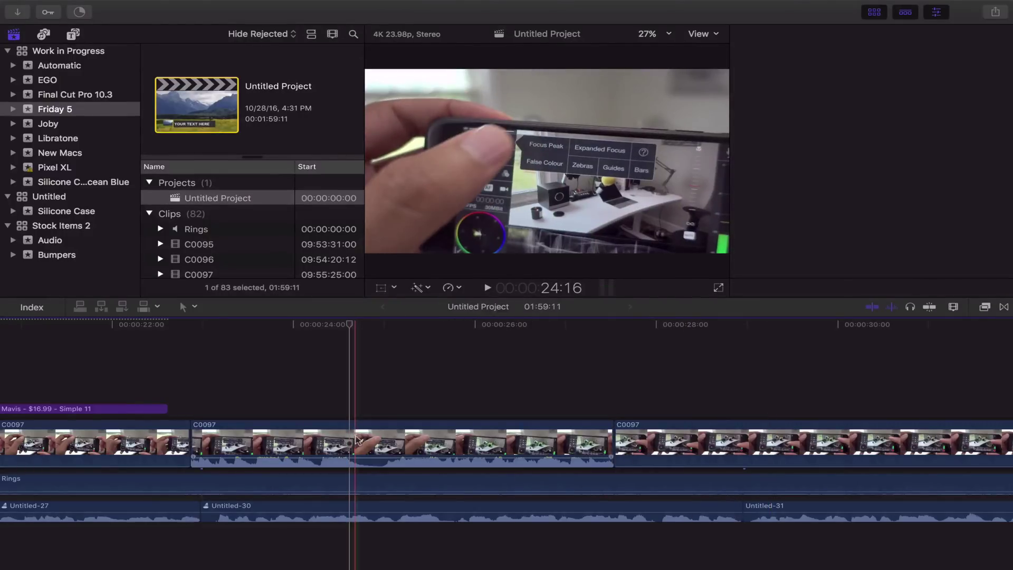
click(359, 439)
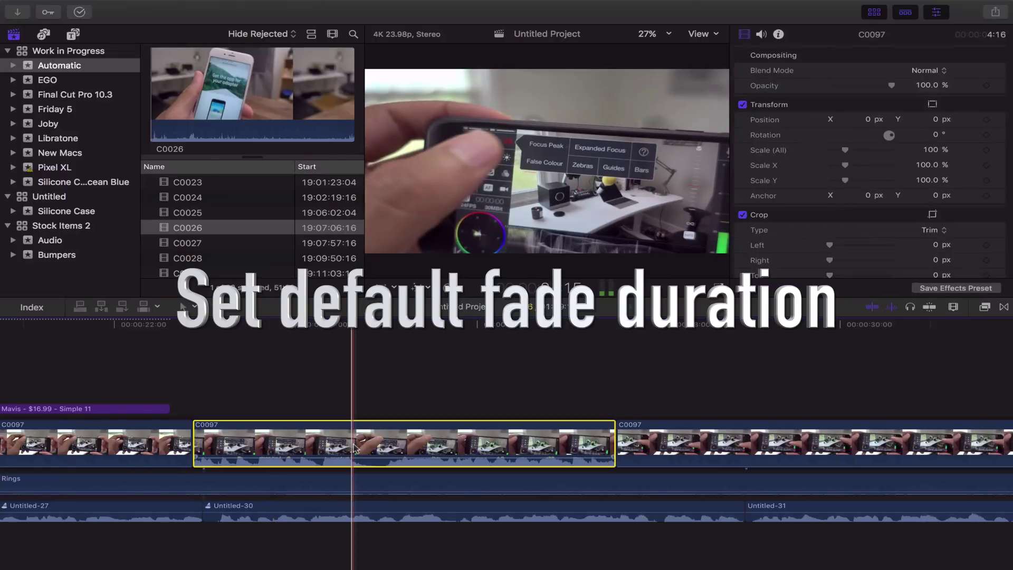
Set the Editing preference Default fade duration to 1.50 seconds
click(80, 7)
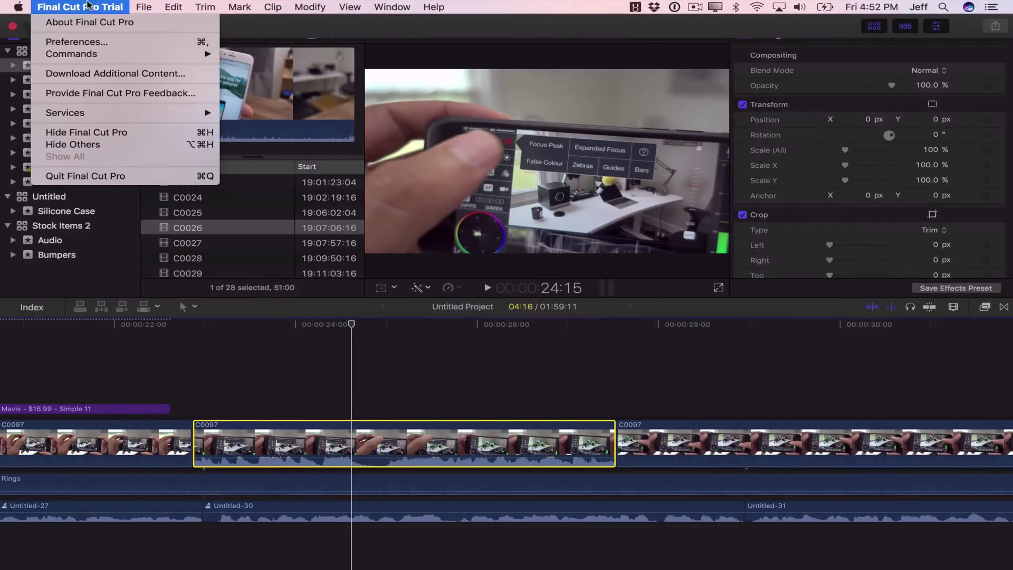
click(104, 41)
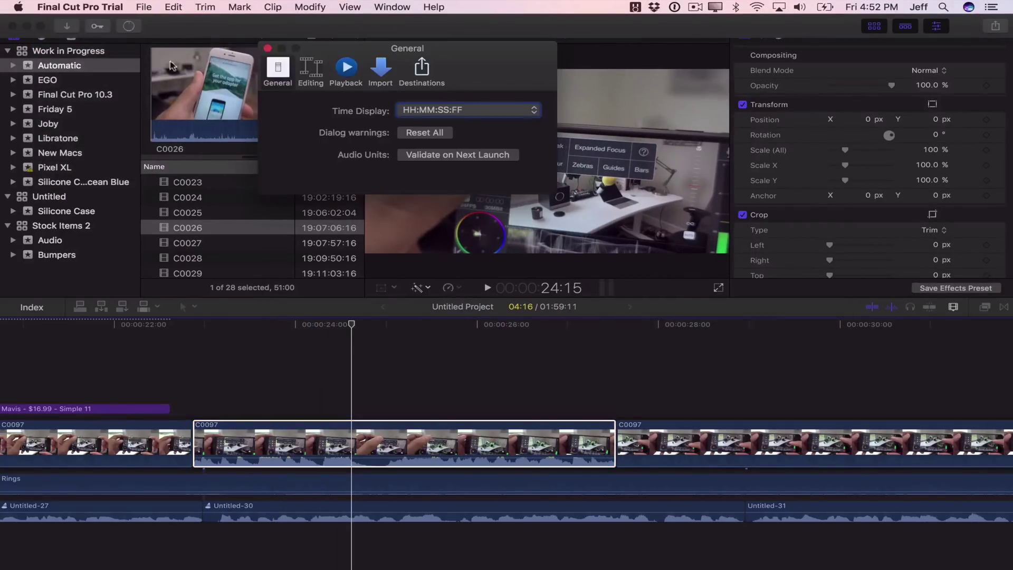
click(301, 79)
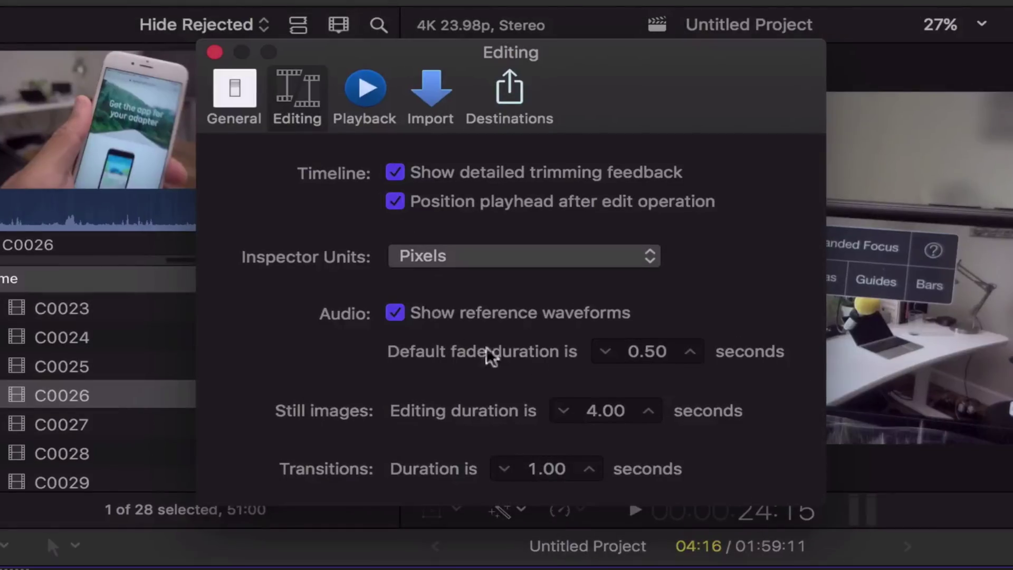
click(691, 350)
click(692, 351)
click(691, 351)
click(692, 350)
click(605, 351)
click(605, 351)
click(605, 351)
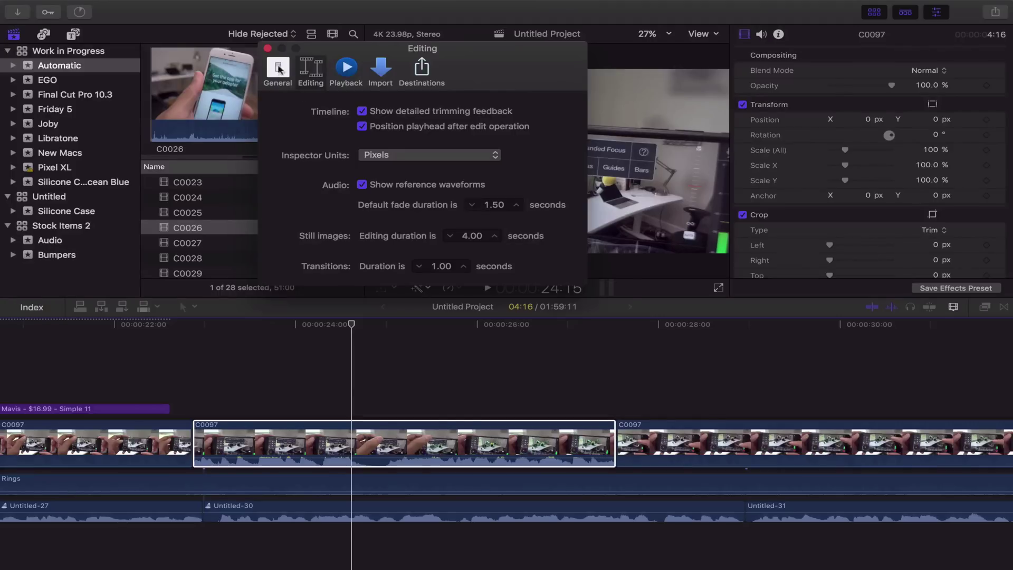
click(268, 49)
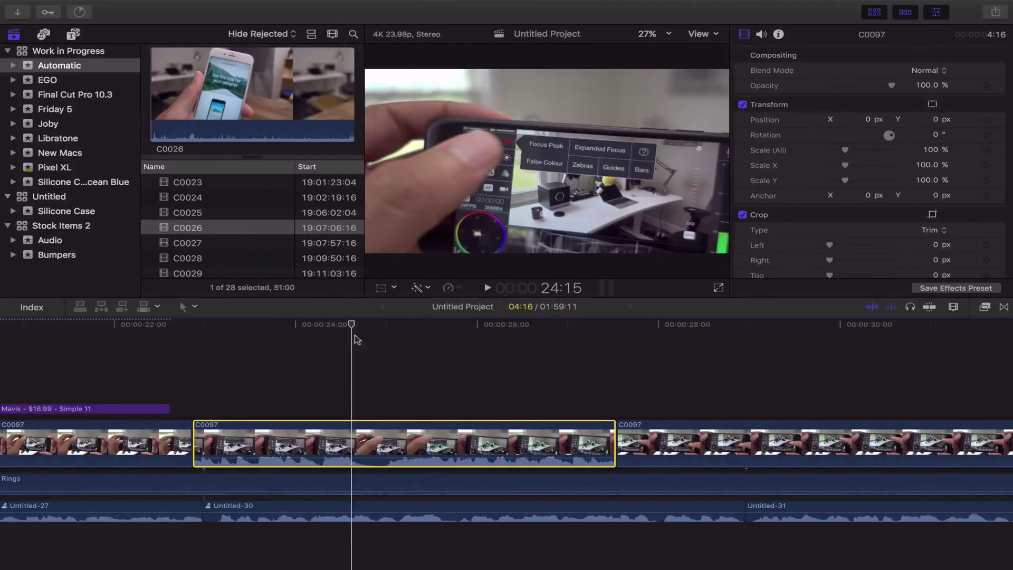
Apply 1.50-second audio fades to the middle C0097 clip
click(317, 7)
mouse_move(385, 117)
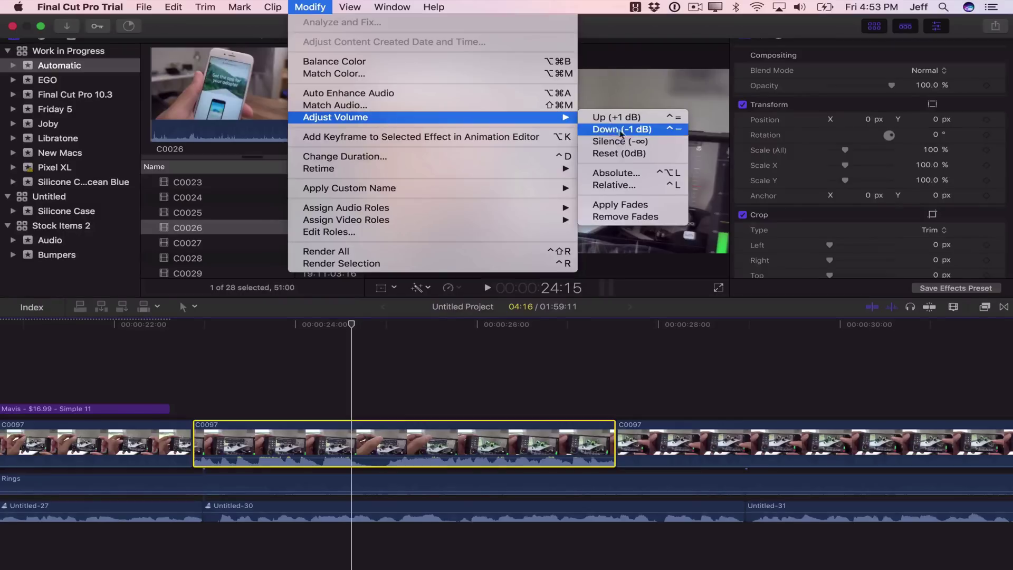
click(626, 206)
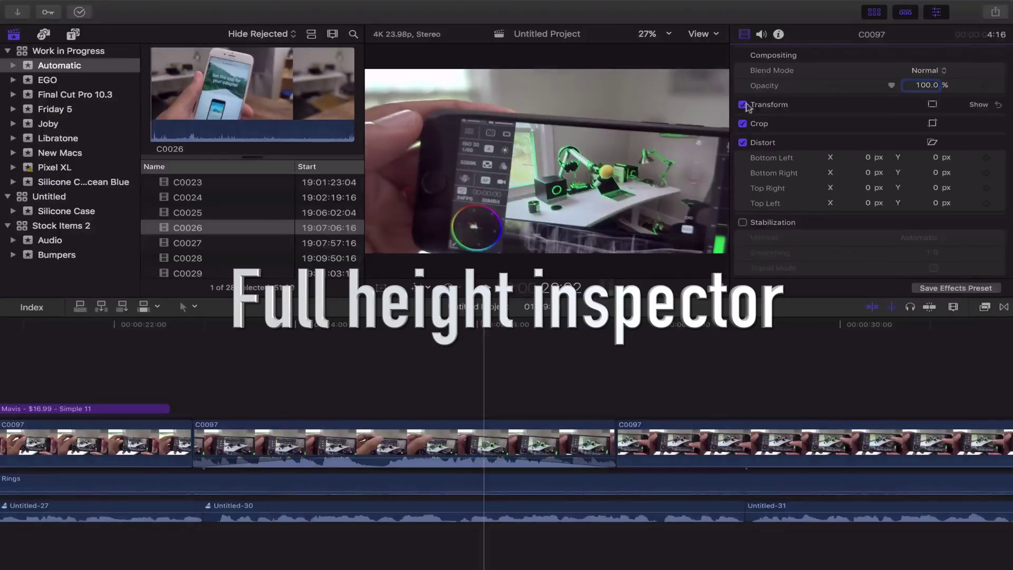
Expand the inspector to full height, show Transform, Crop and Distort, then restore half height
scroll(834, 104, down, 3)
scroll(837, 107, up, 3)
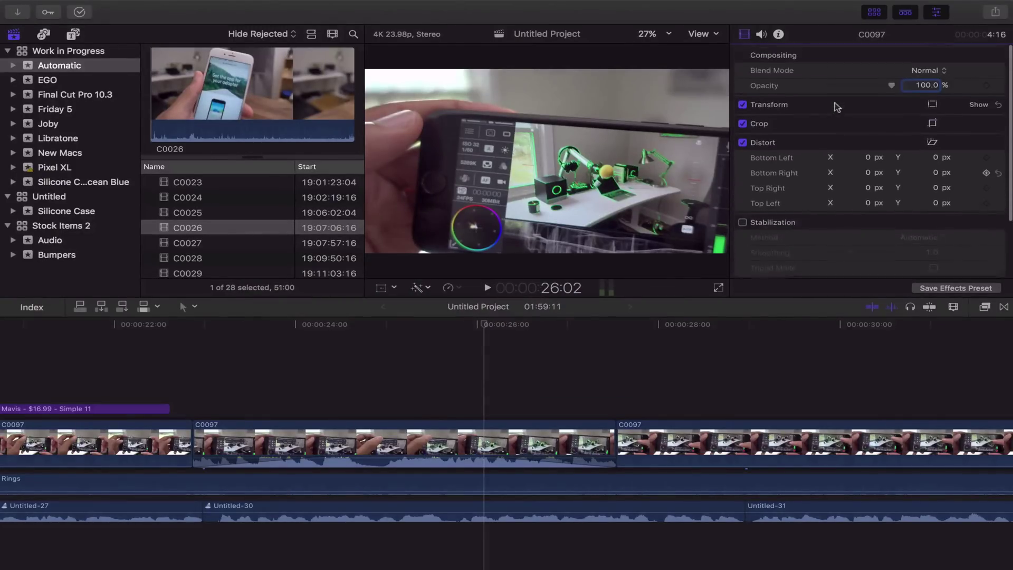
double_click(876, 35)
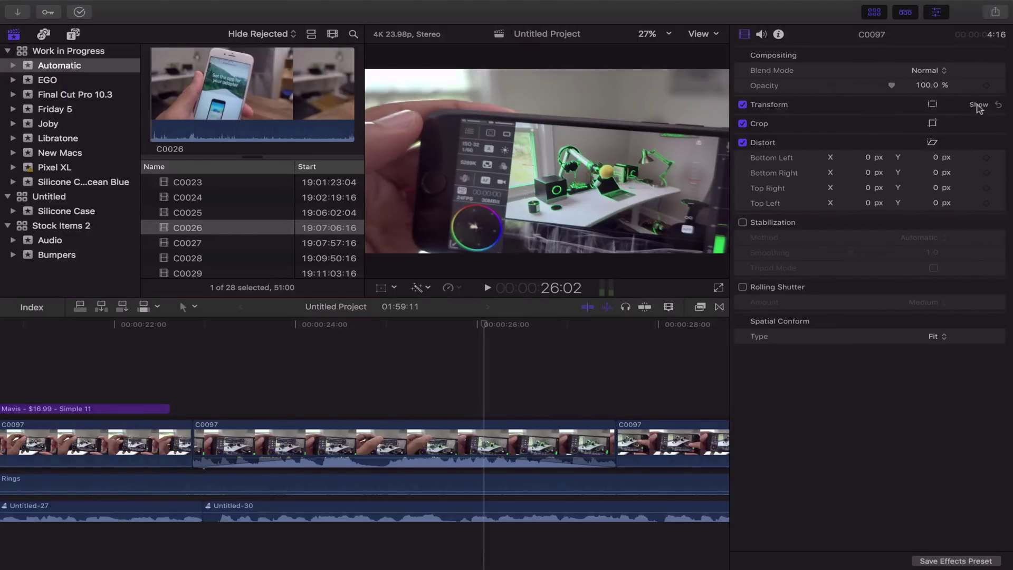
click(979, 105)
click(979, 215)
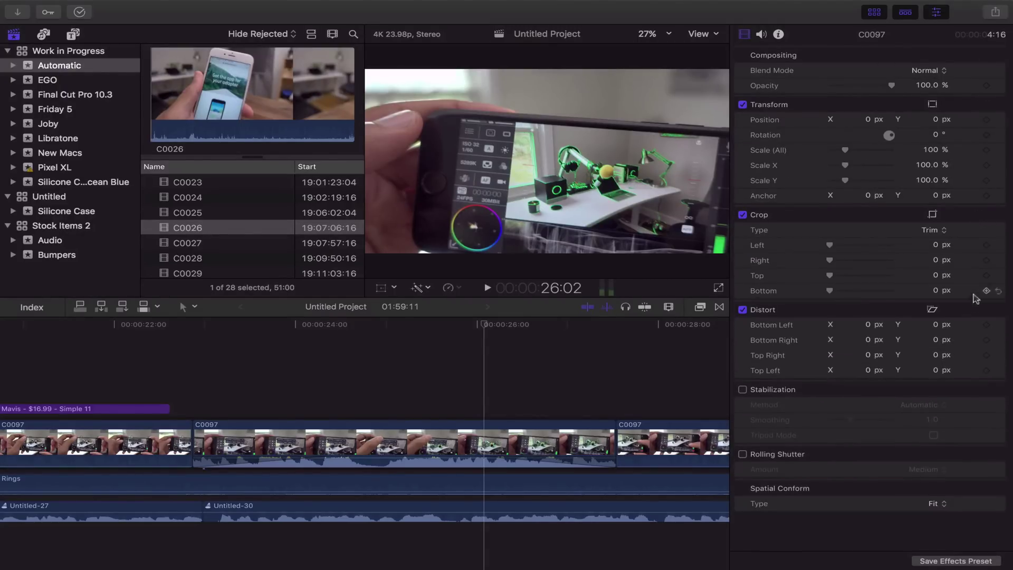
click(980, 311)
click(980, 312)
double_click(876, 33)
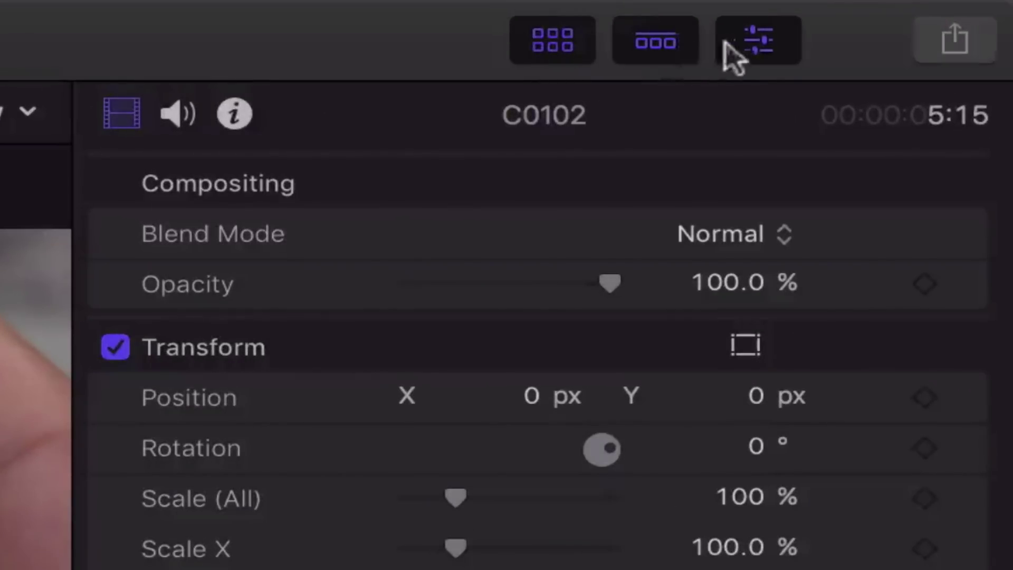
Toggle the browser, timeline and inspector layout buttons, ending with the timeline hidden and full-height inspector
click(552, 40)
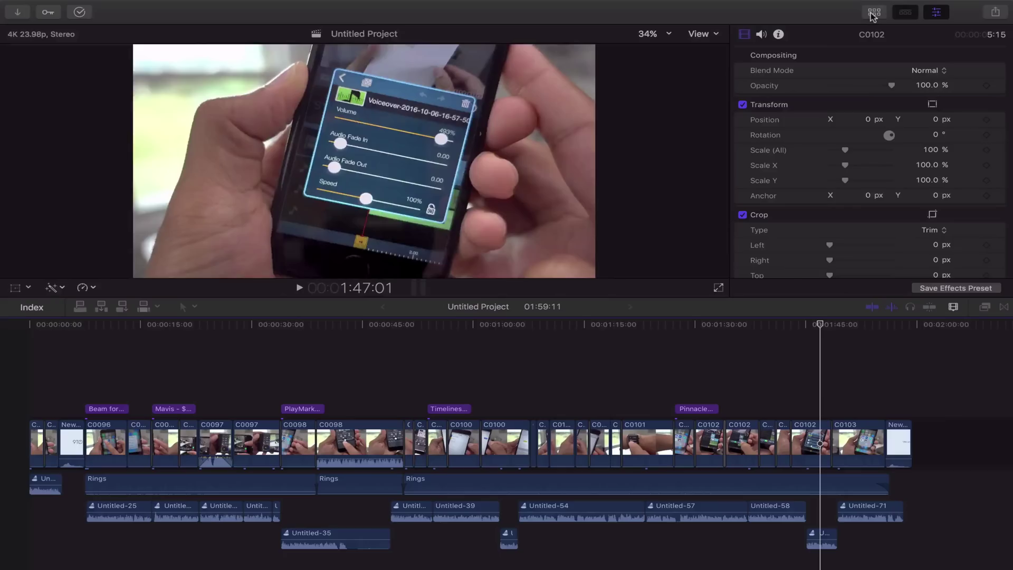
click(876, 14)
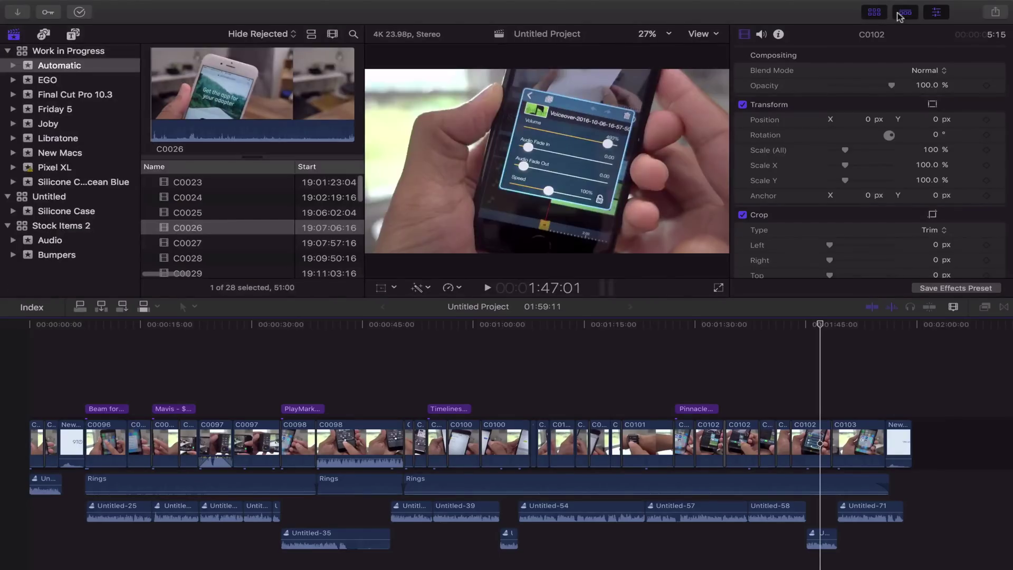
click(906, 15)
click(906, 14)
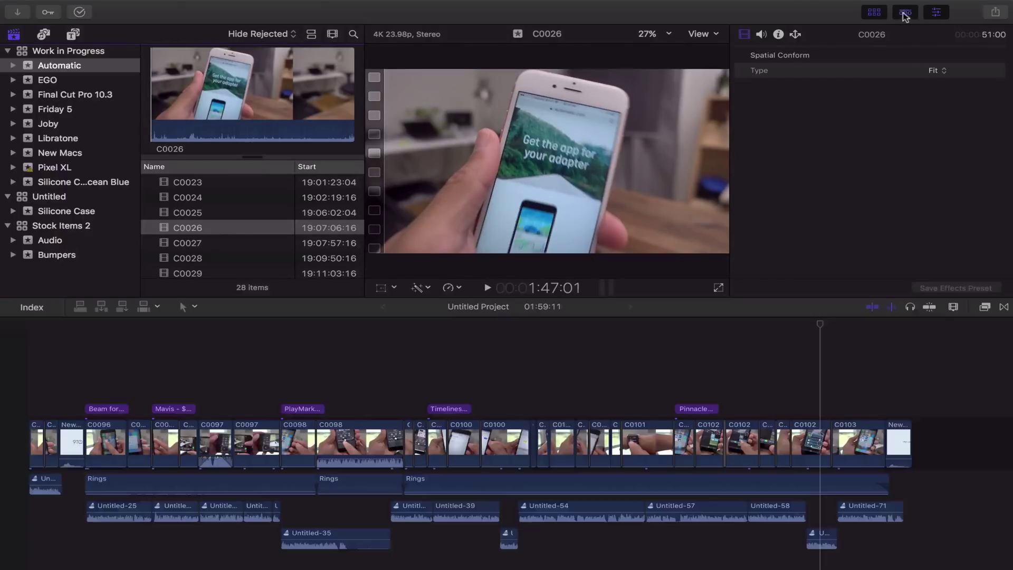
click(938, 13)
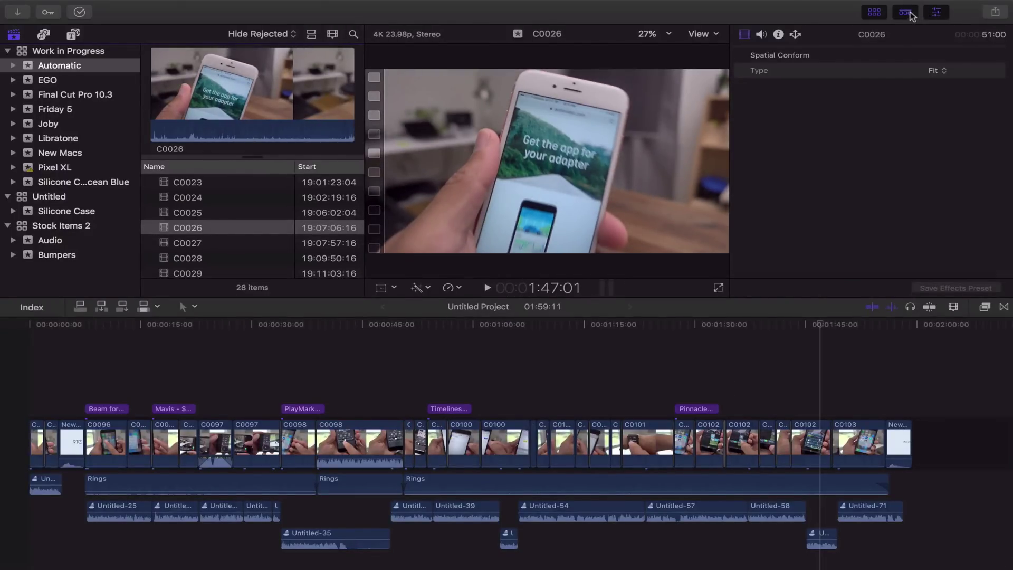
click(910, 15)
click(935, 15)
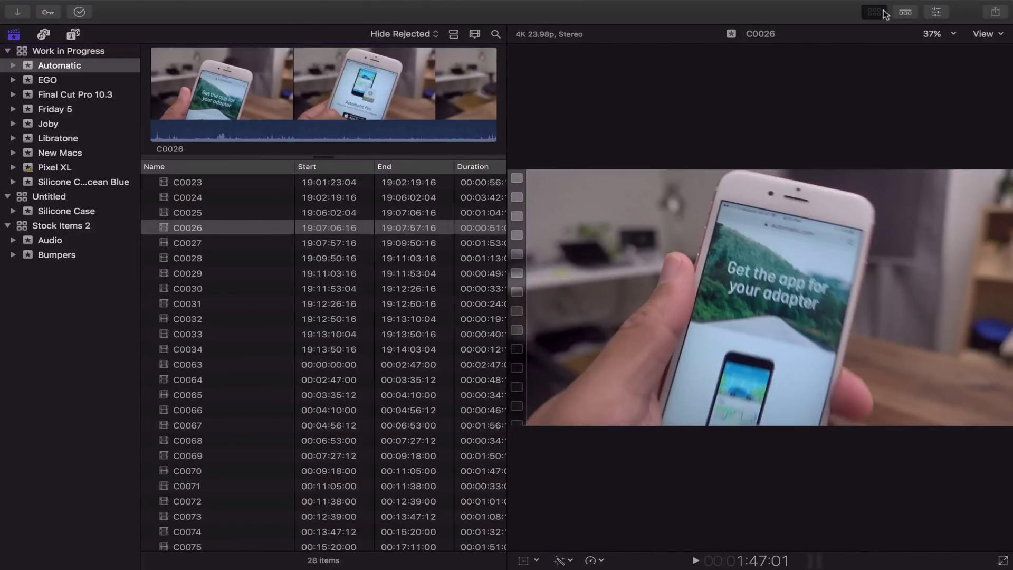
click(935, 14)
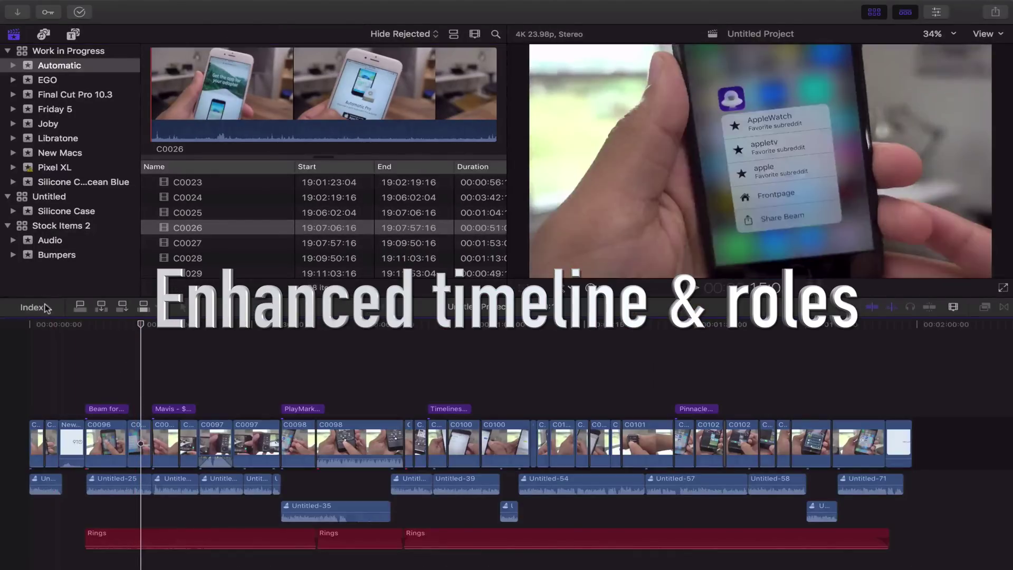
In the Roles index, edit roles to recolour the Effects role orange
click(33, 306)
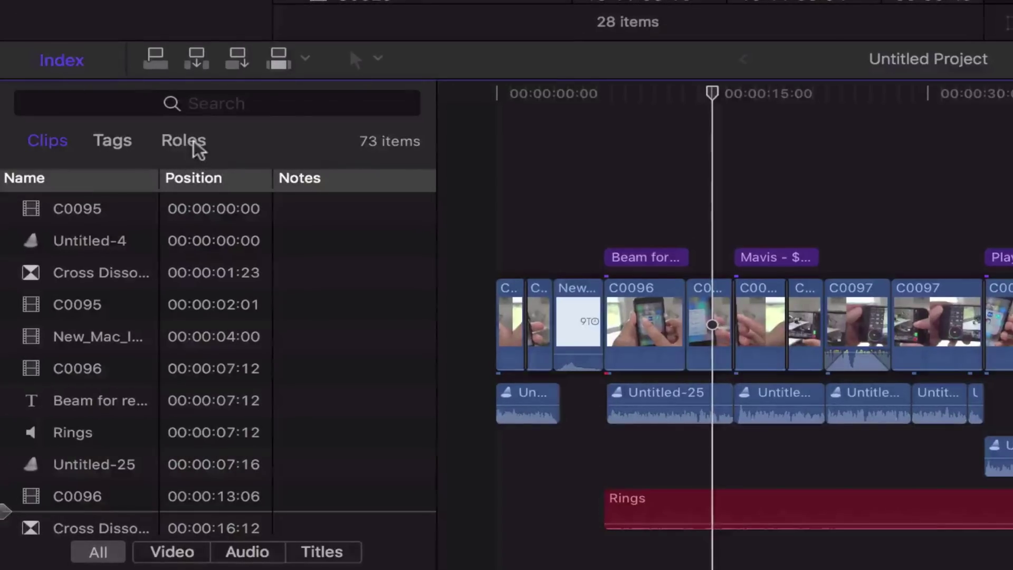
click(195, 144)
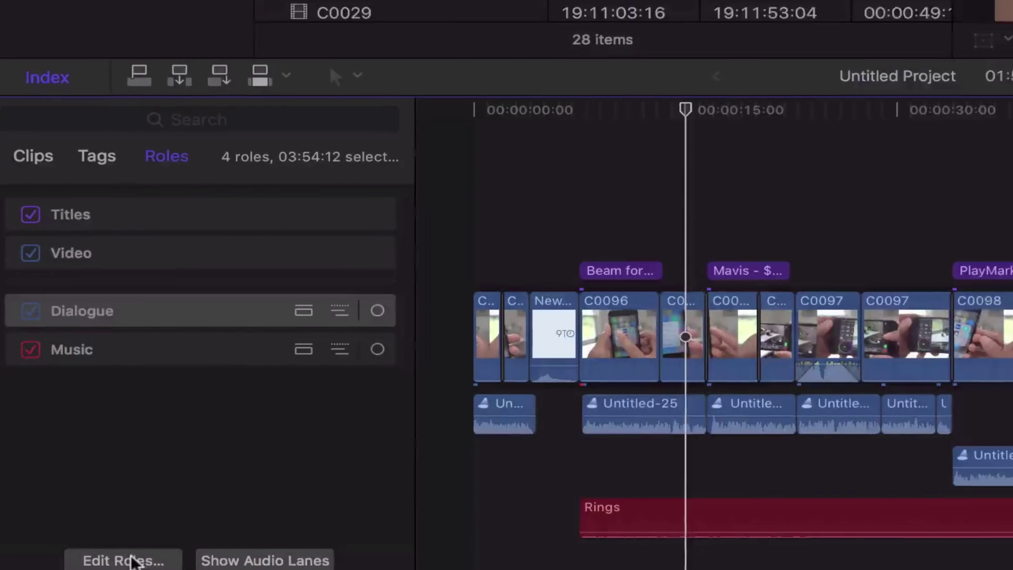
click(150, 555)
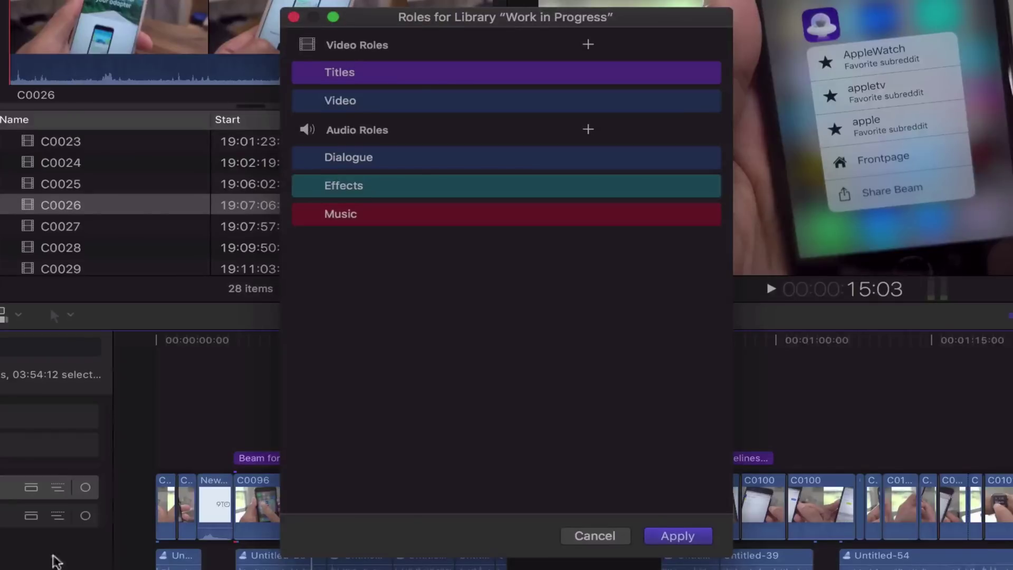
mouse_move(461, 220)
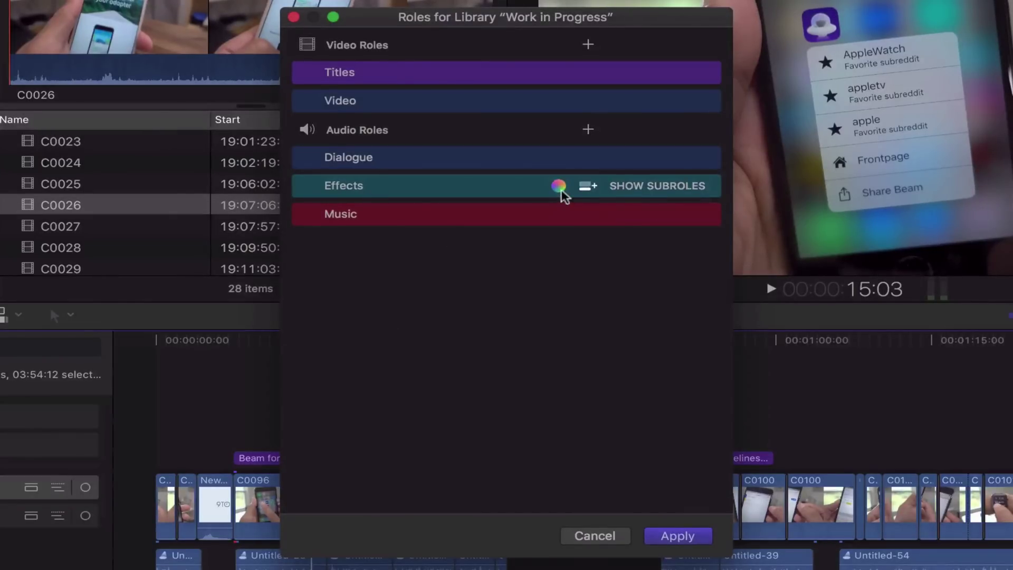
click(559, 185)
click(498, 173)
click(663, 536)
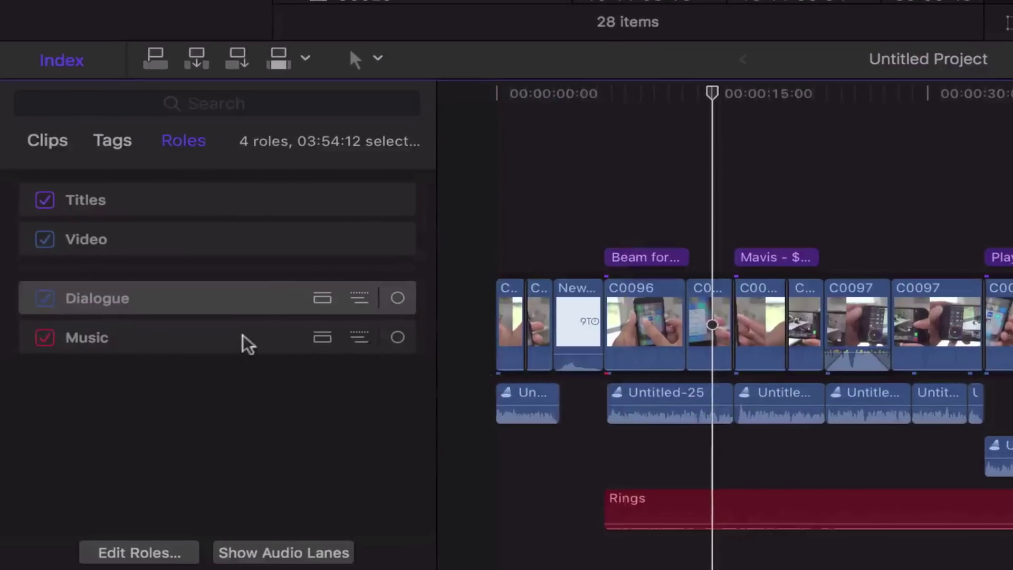
Drag the Music role above Dialogue in the Roles list
click(136, 412)
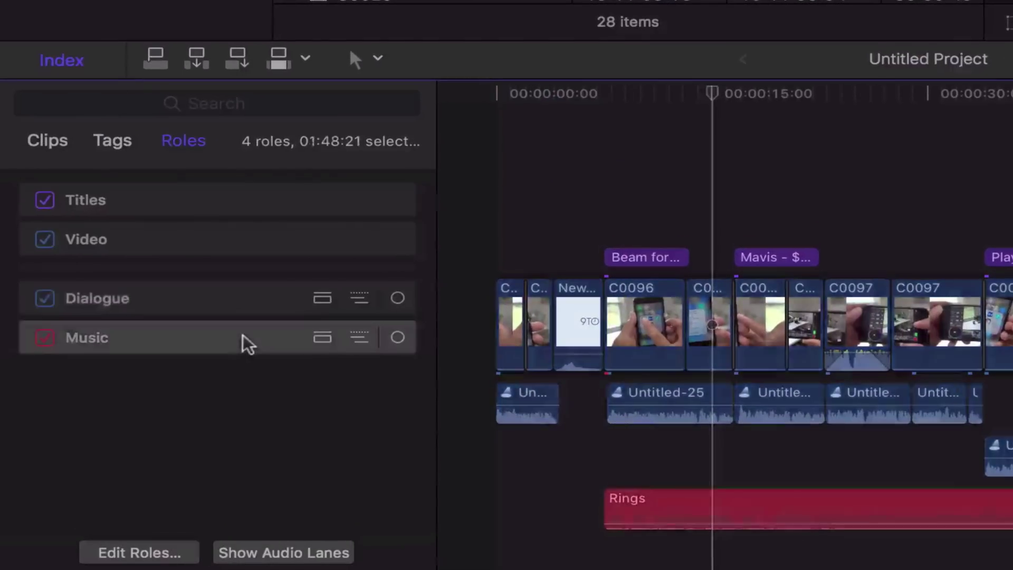
drag(136, 412, 135, 358)
drag(240, 281, 242, 280)
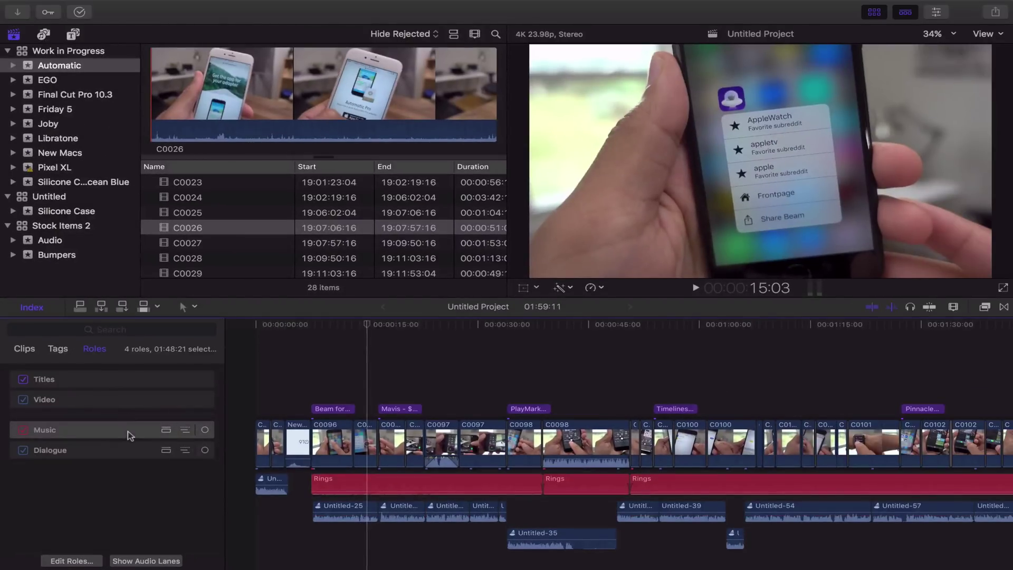
Focus the timeline on Music, then Dialogue, then Music again
click(205, 431)
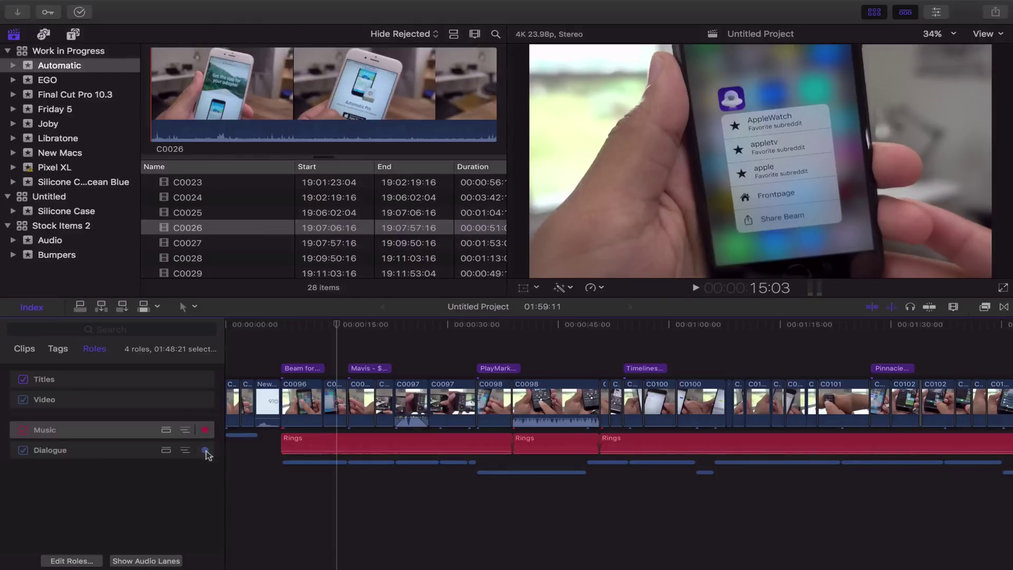
click(205, 450)
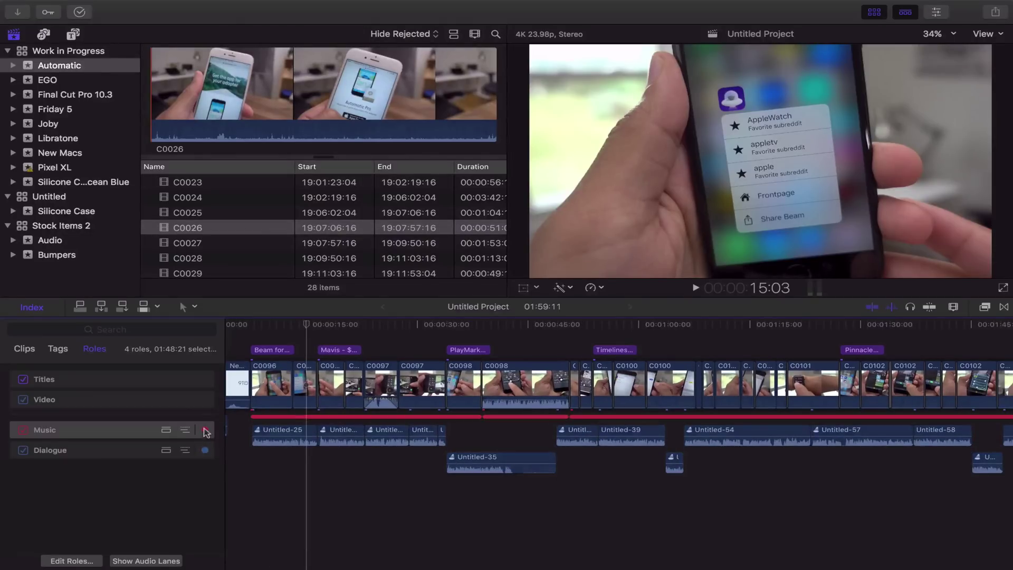
click(205, 431)
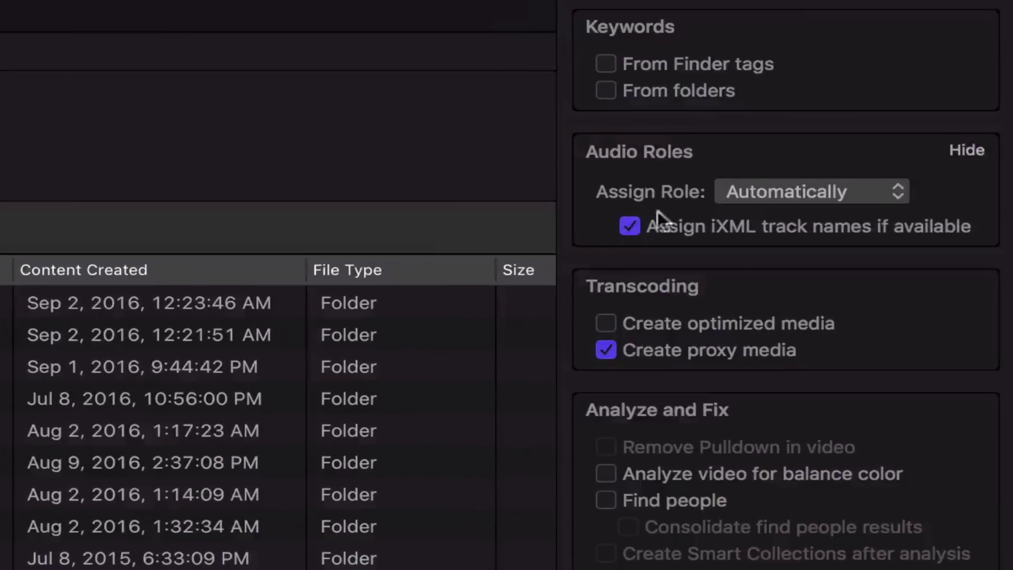
Keep imported audio roles assigned Automatically and close the Media Import window
click(864, 269)
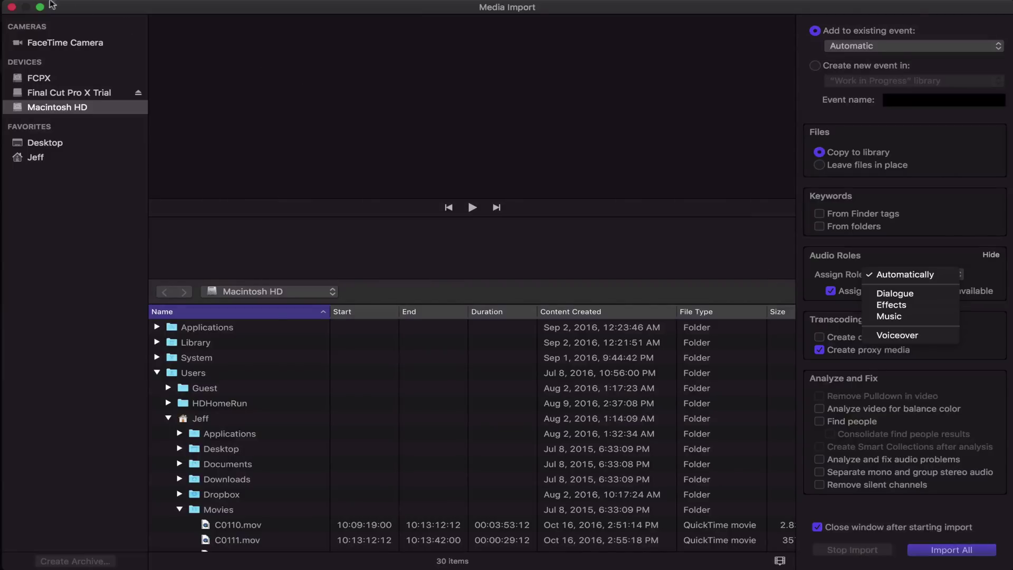
click(13, 8)
click(13, 8)
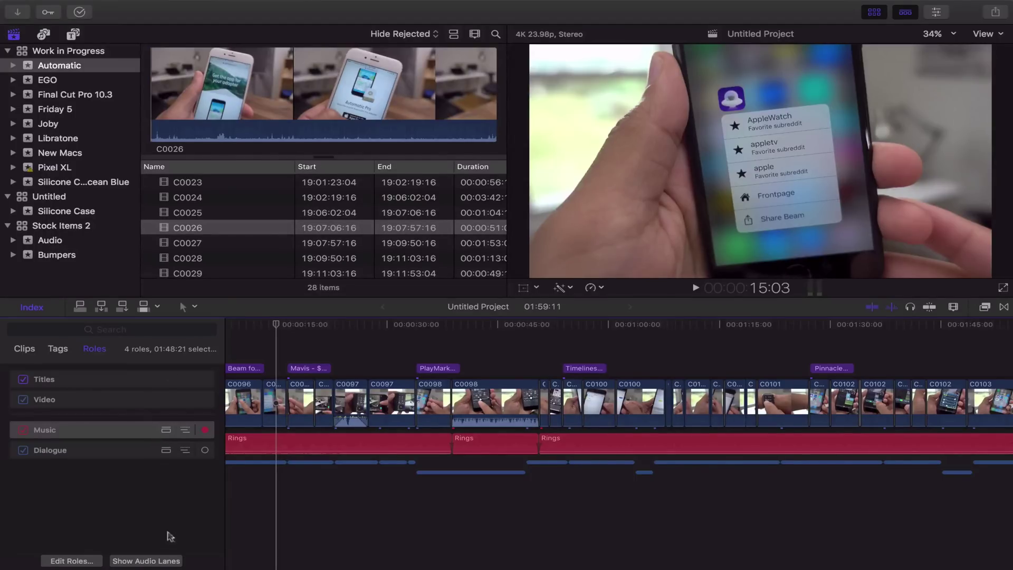
Park the playhead on the PlayMarks clip and open the timeline index
click(170, 559)
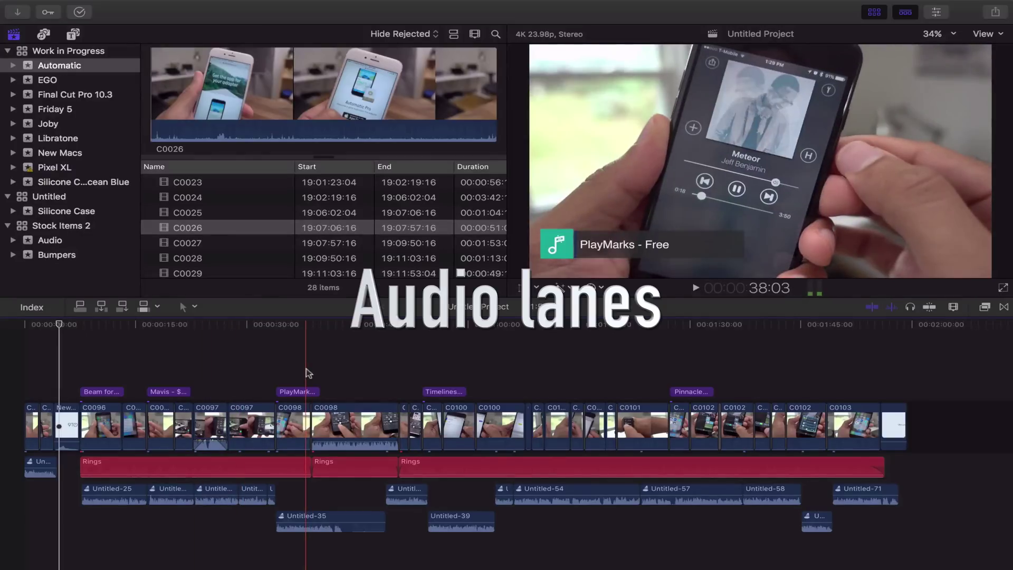
click(308, 373)
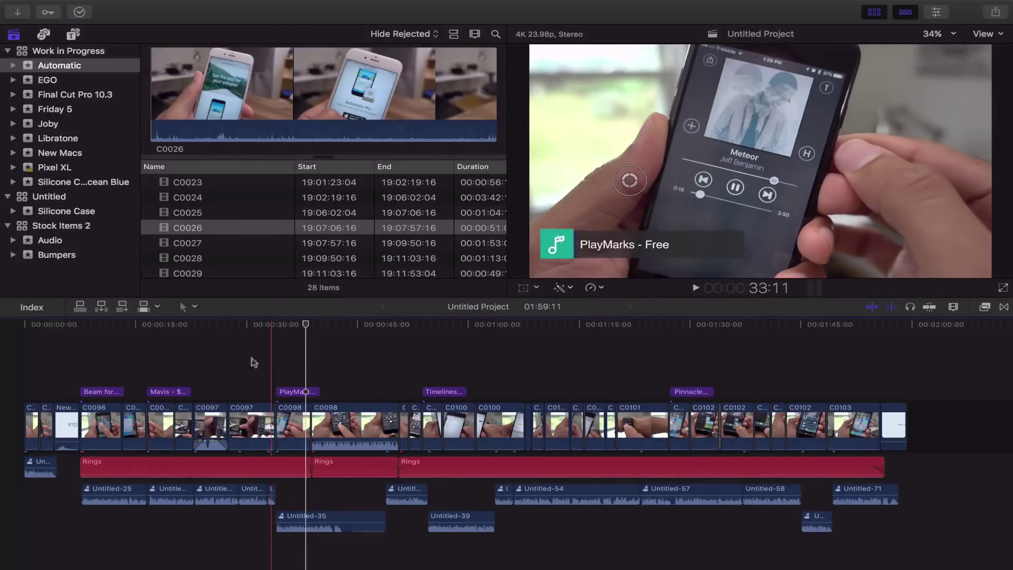
click(42, 309)
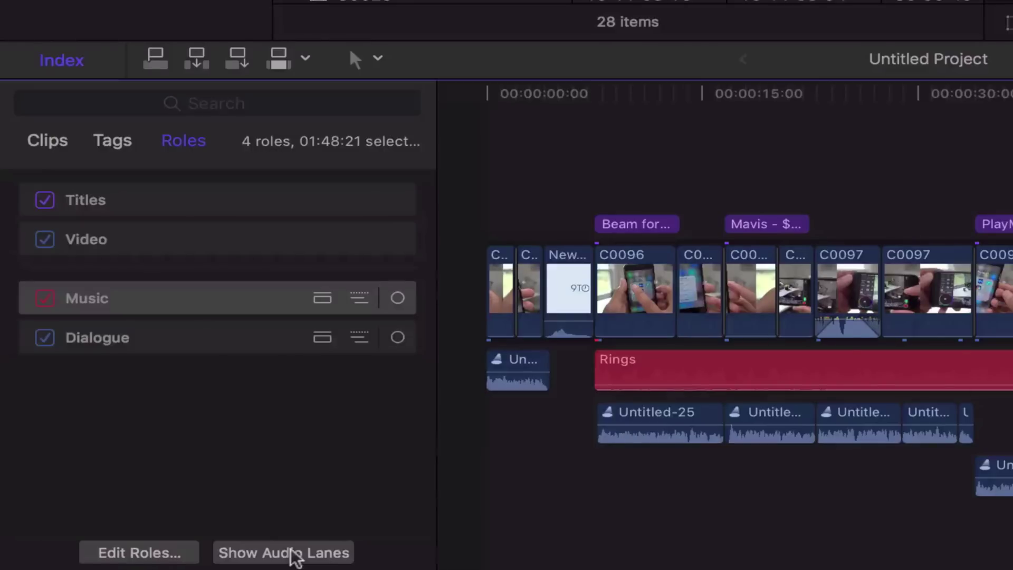
Show audio lanes by role, then hide them again and close the timeline index
click(295, 554)
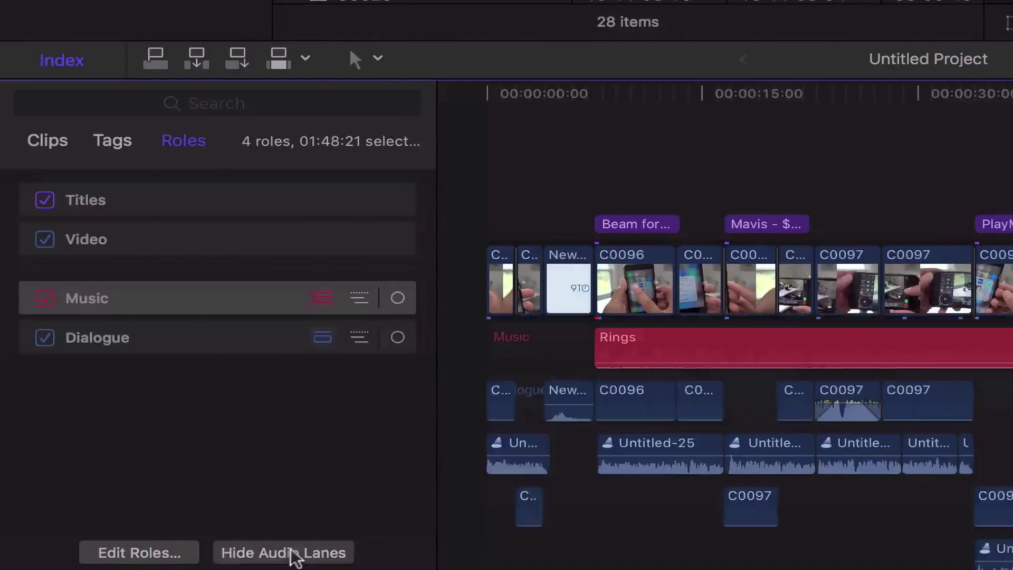
scroll(366, 539, right, 5)
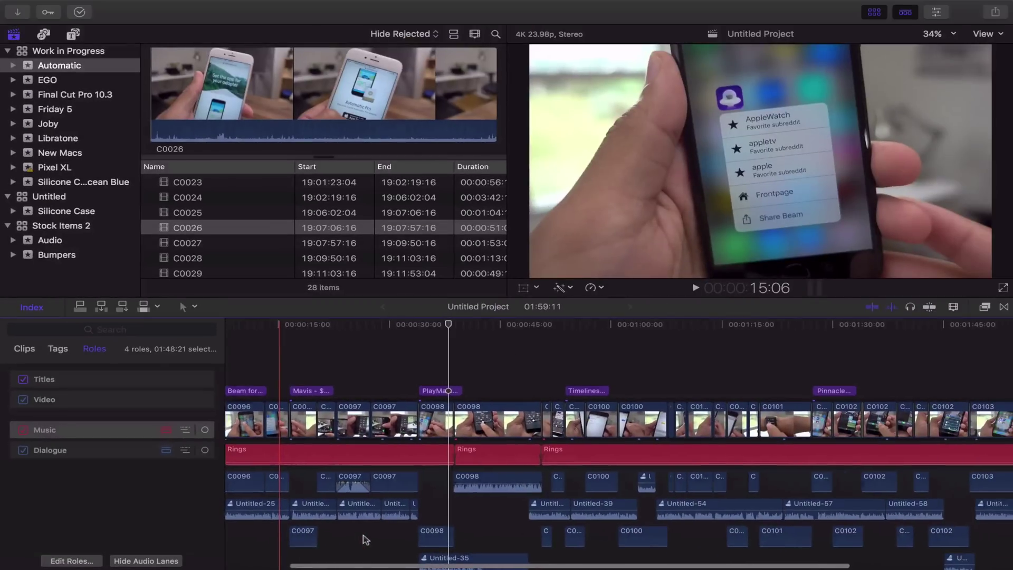
scroll(365, 539, left, 5)
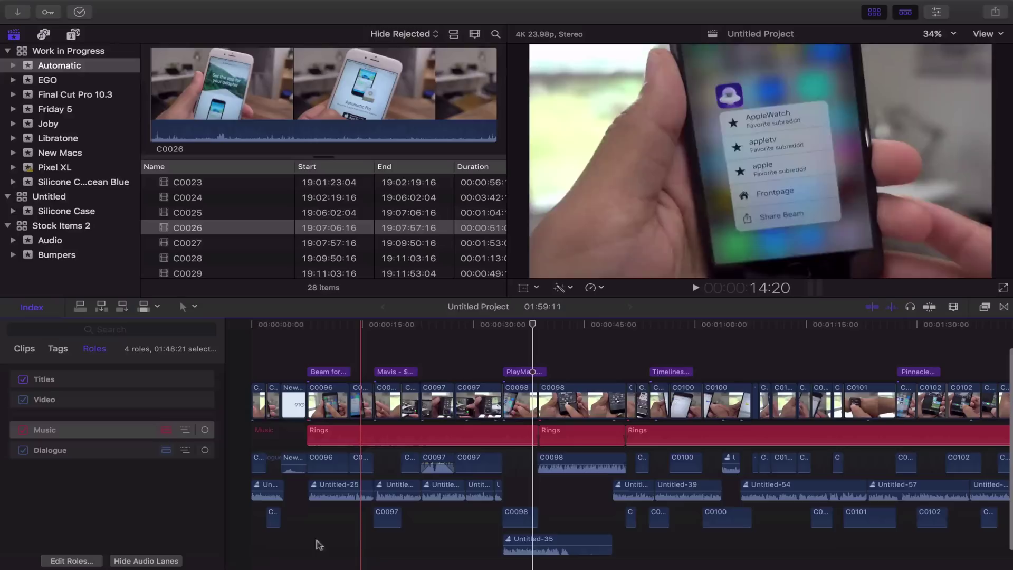
click(146, 561)
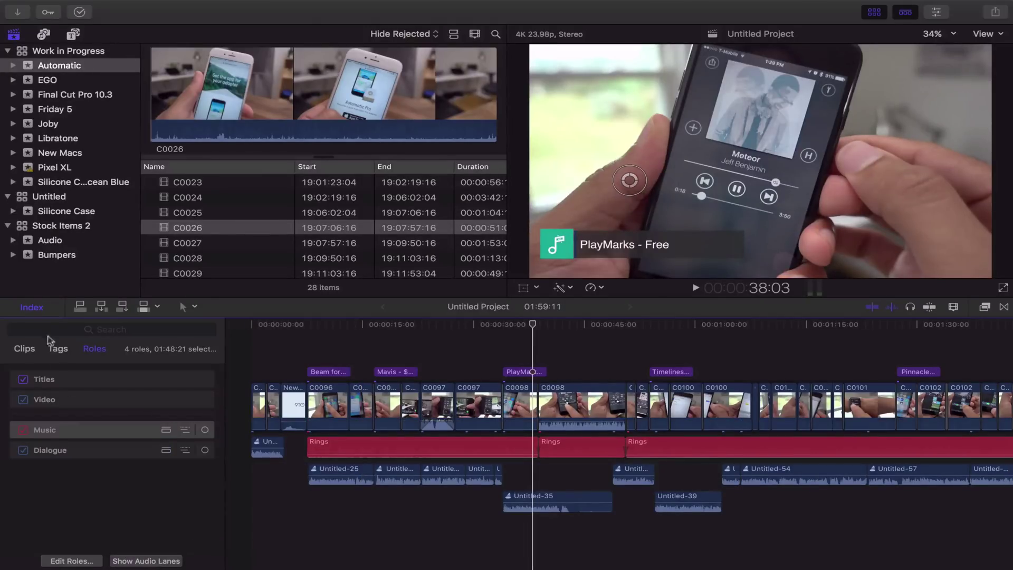
click(40, 310)
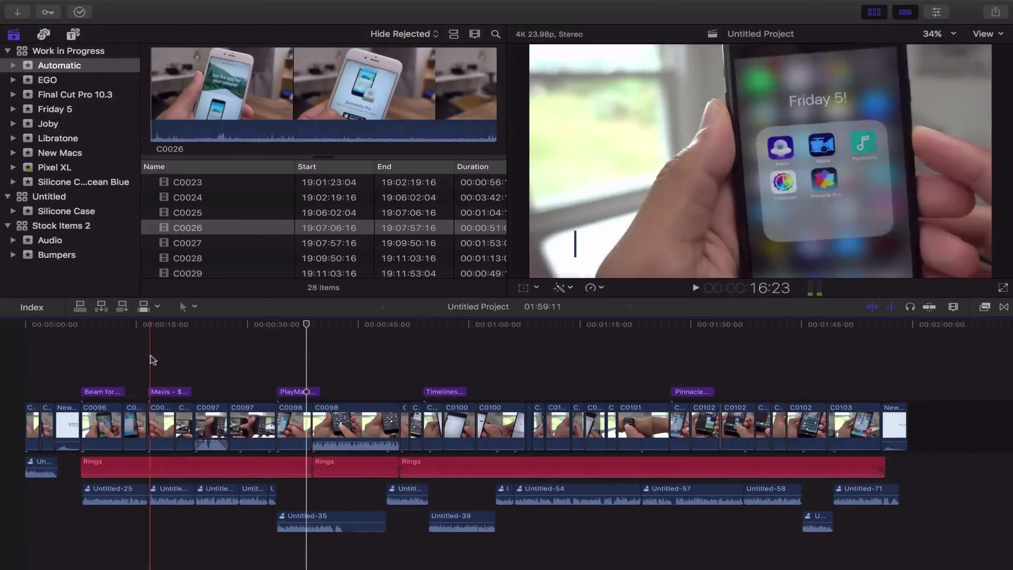